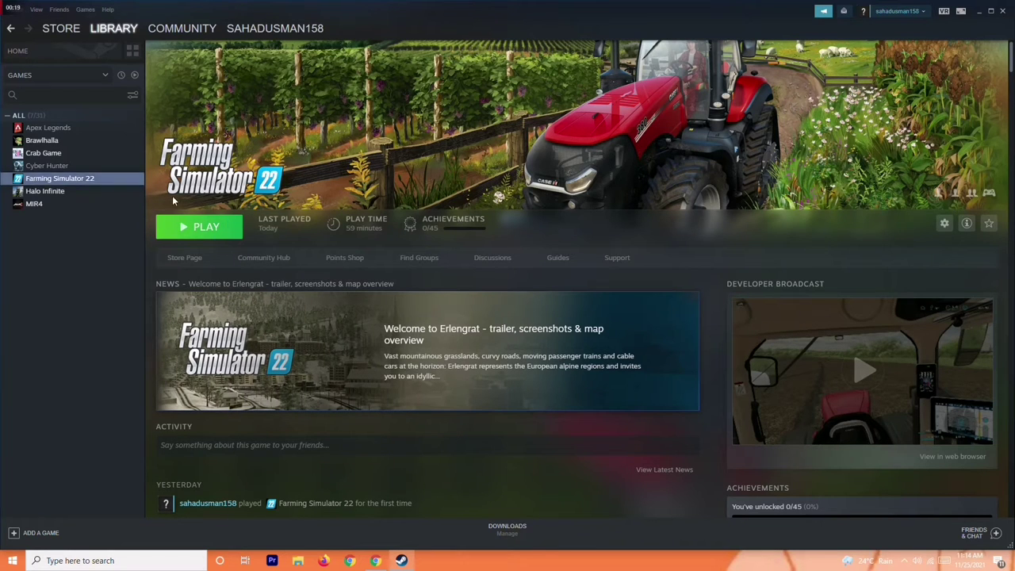
Step: Launch Farming Simulator 22 from the Steam library
left_click(200, 229)
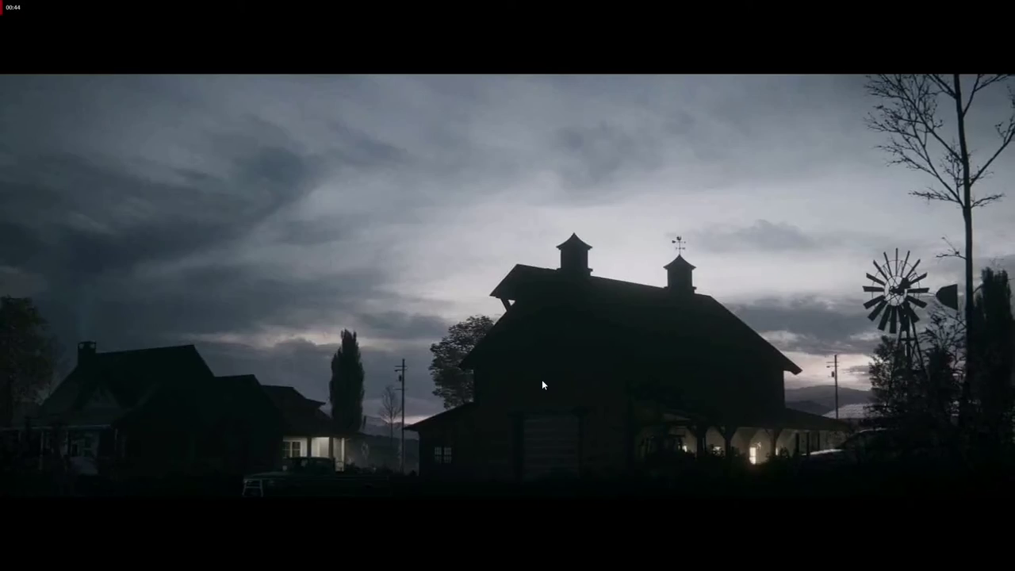
Step: Skip the intro, toggle Gamepads/Steering Wheels off and back On in Options, then quit
left_click(542, 379)
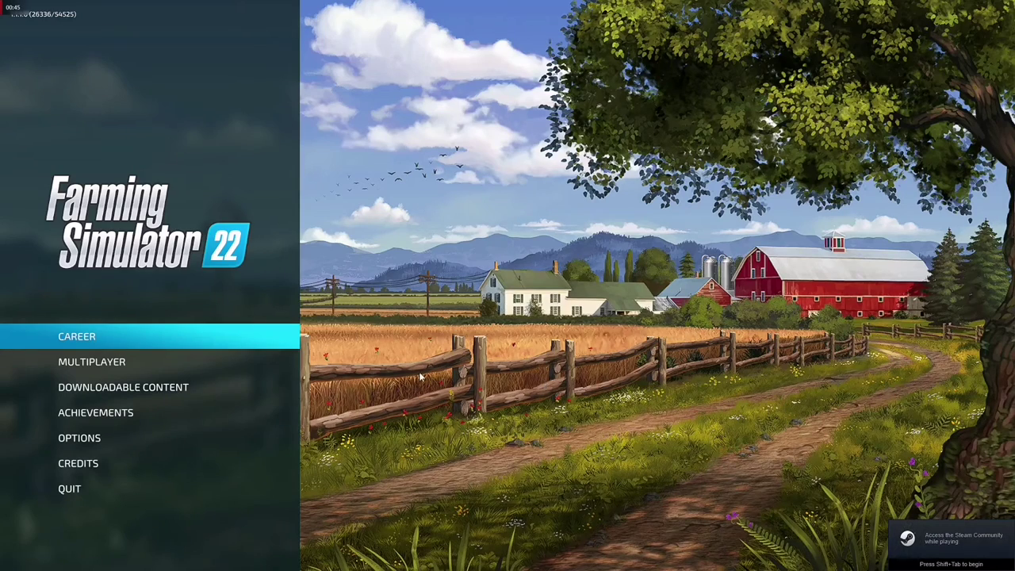
left_click(82, 438)
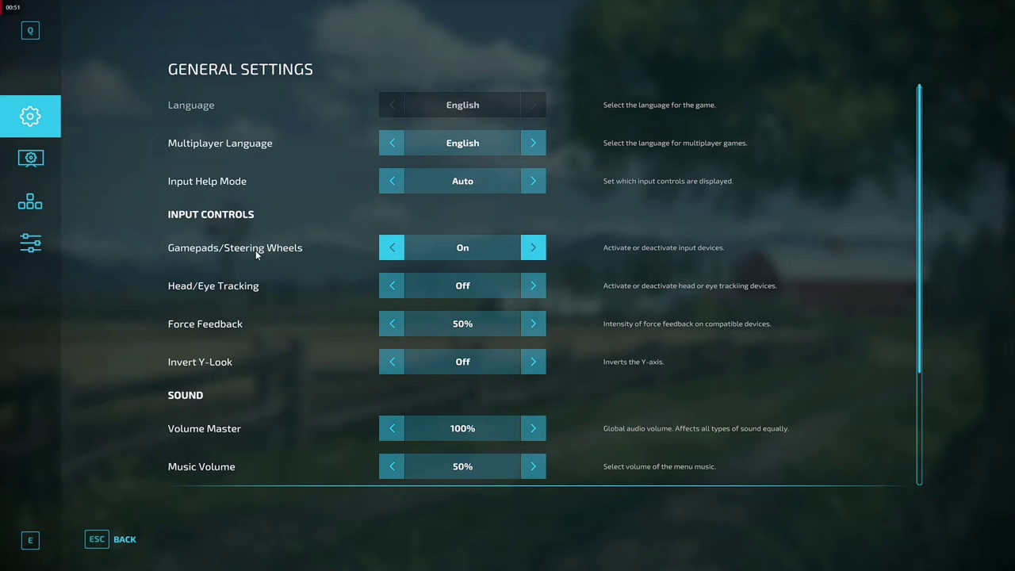
left_click(395, 249)
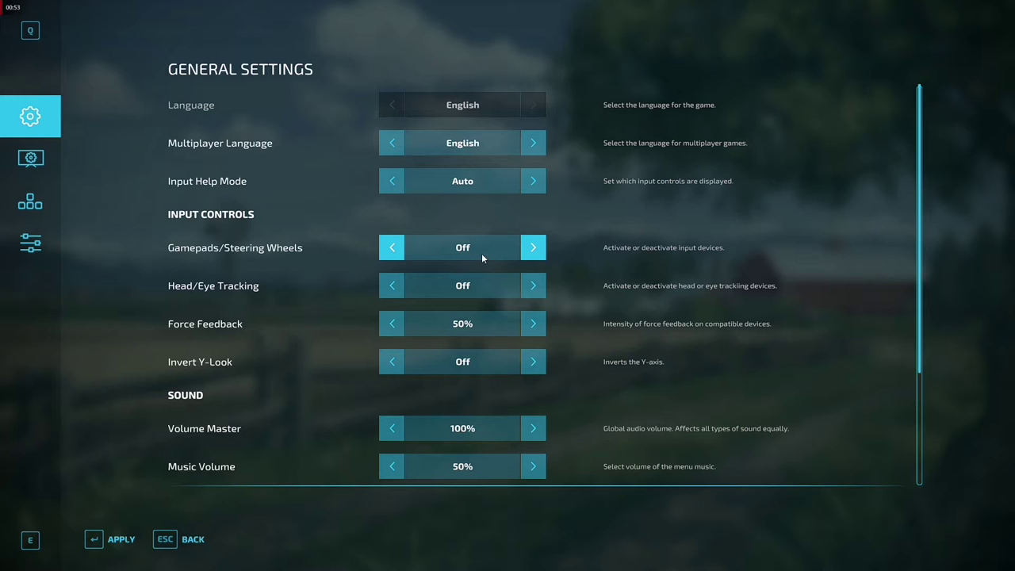
left_click(533, 249)
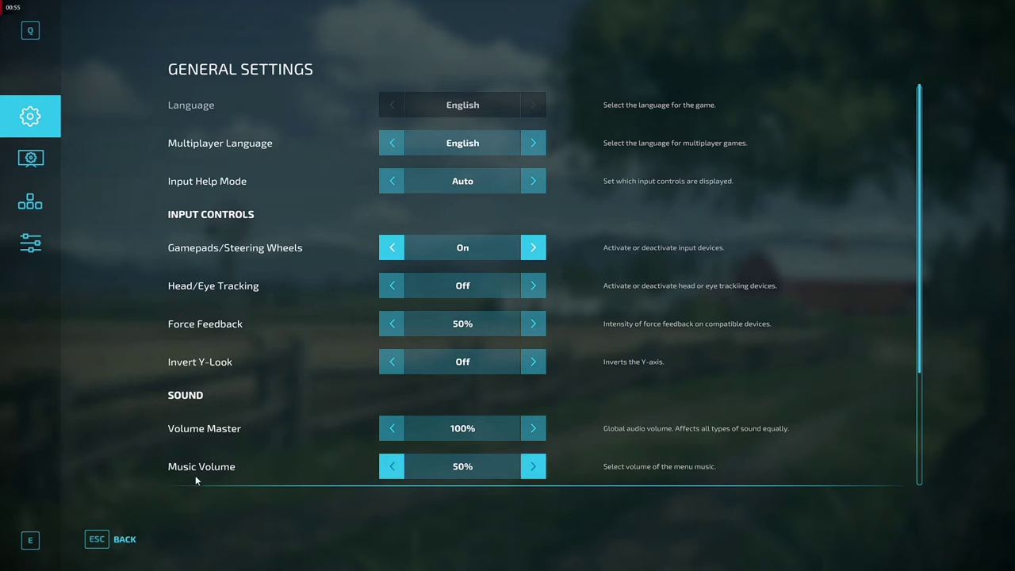
left_click(392, 251)
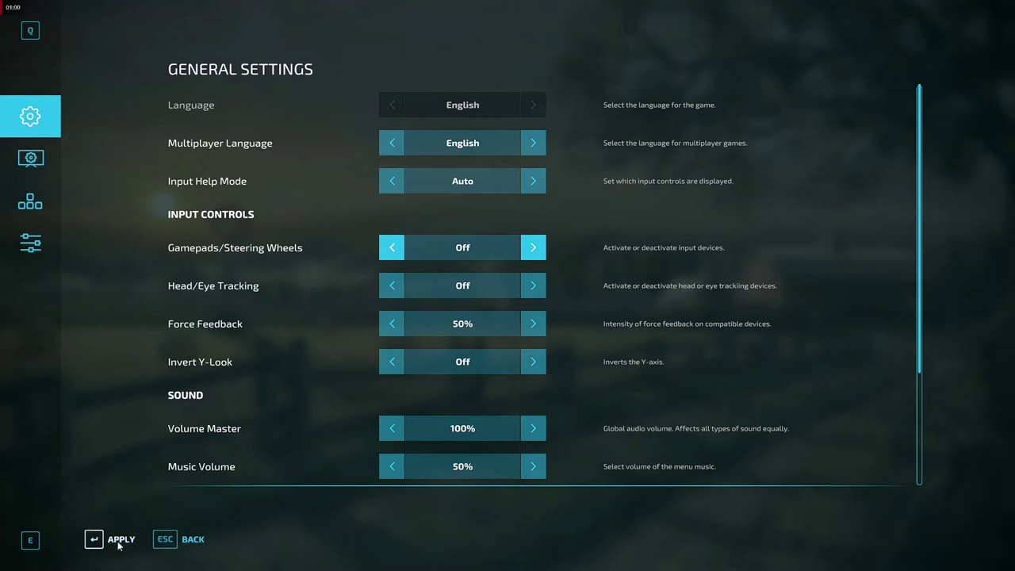
left_click(397, 250)
left_click(120, 539)
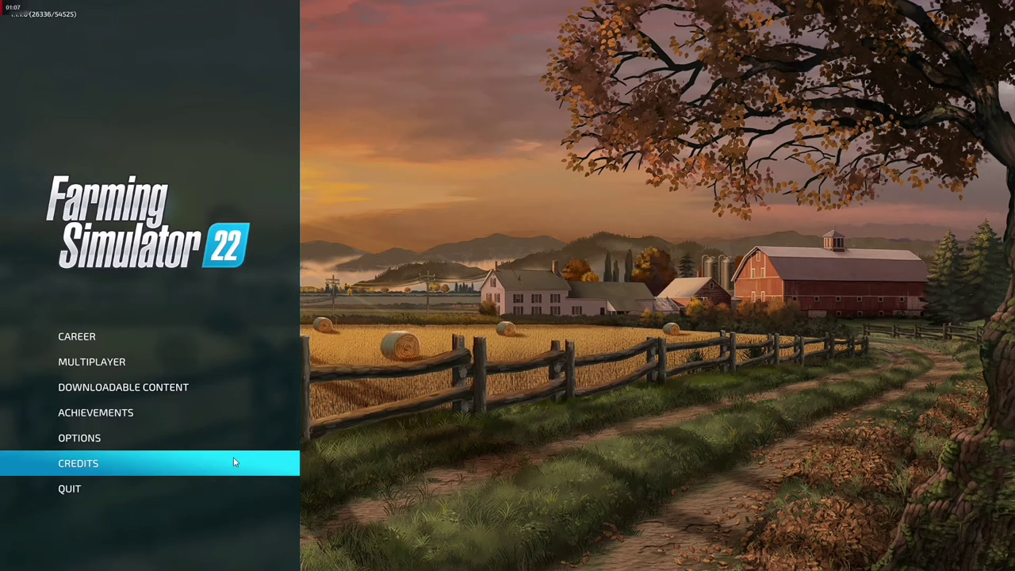
left_click(102, 480)
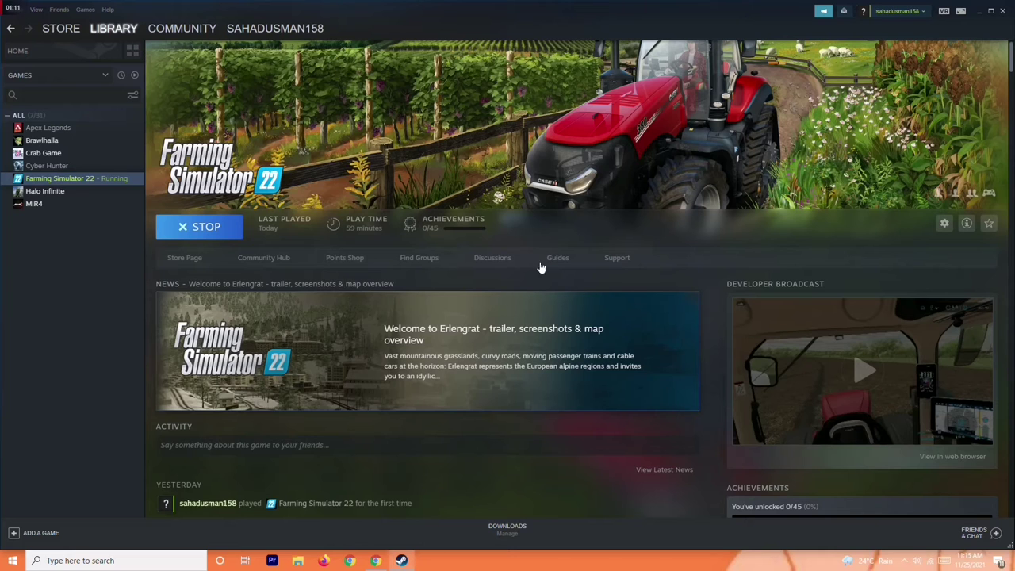
Step: Minimize the Steam window, restore it, then minimize it again
left_click(980, 15)
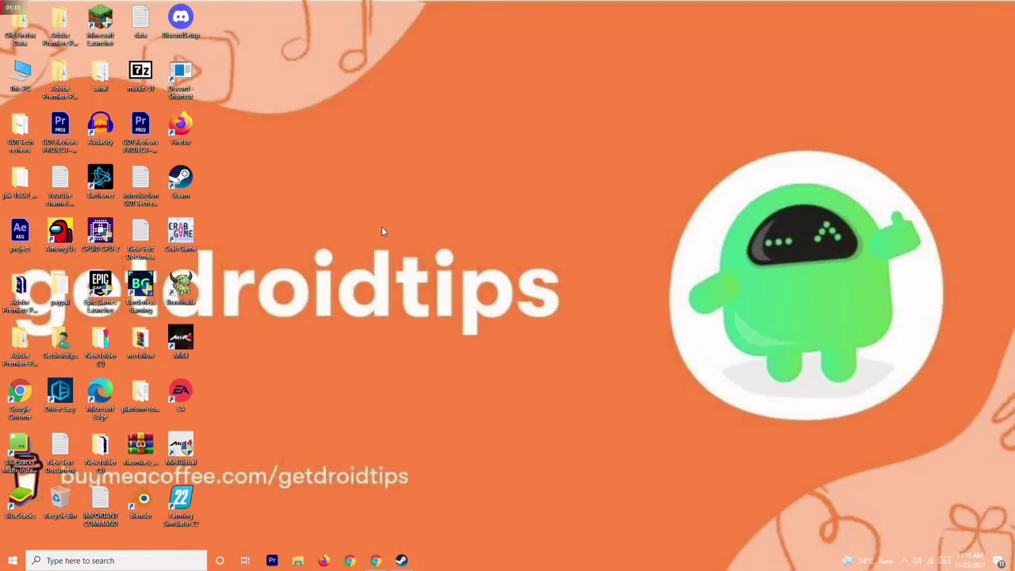
left_click(401, 561)
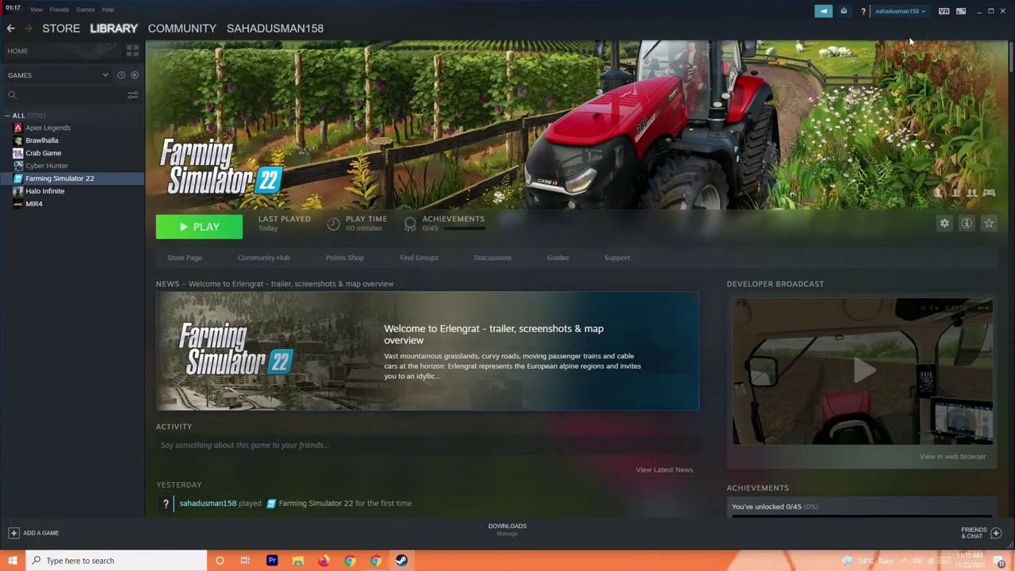
left_click(979, 11)
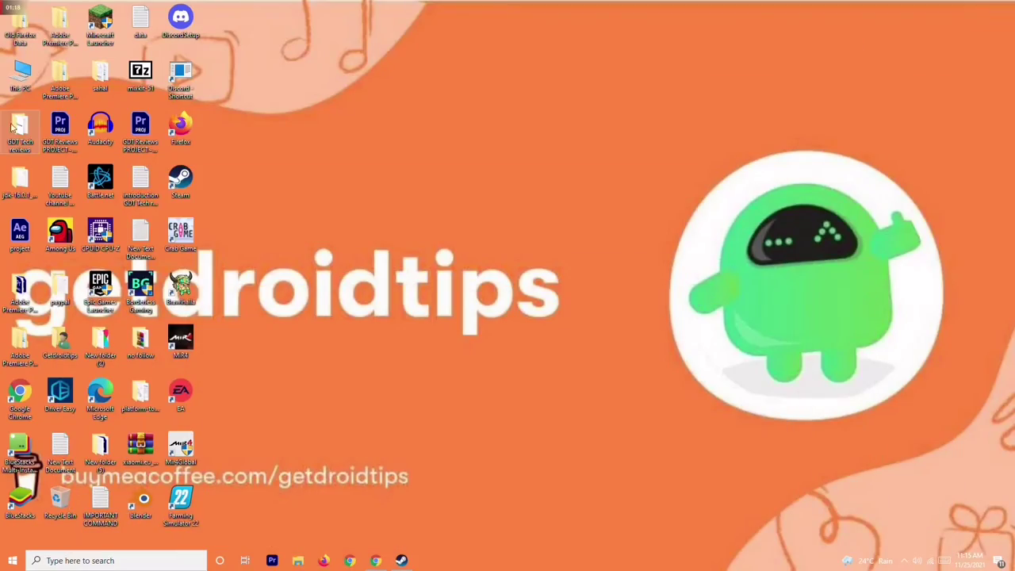
Step: Browse to D:\Program Files\Steam\Steam Client\steamapps\common\Farming Simulator 22 in a maximized File Explorer
double_click(22, 78)
left_click(650, 35)
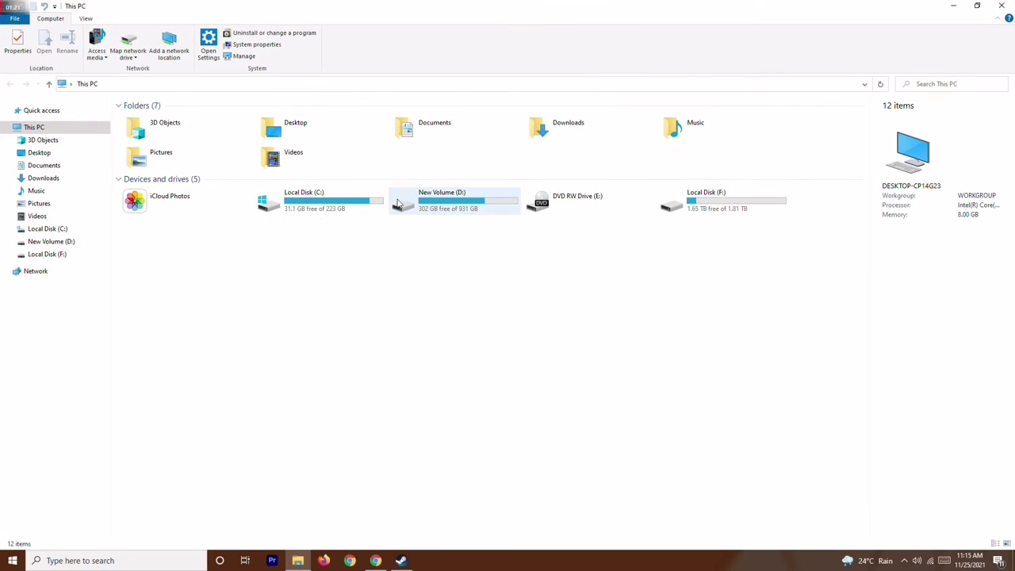
double_click(459, 201)
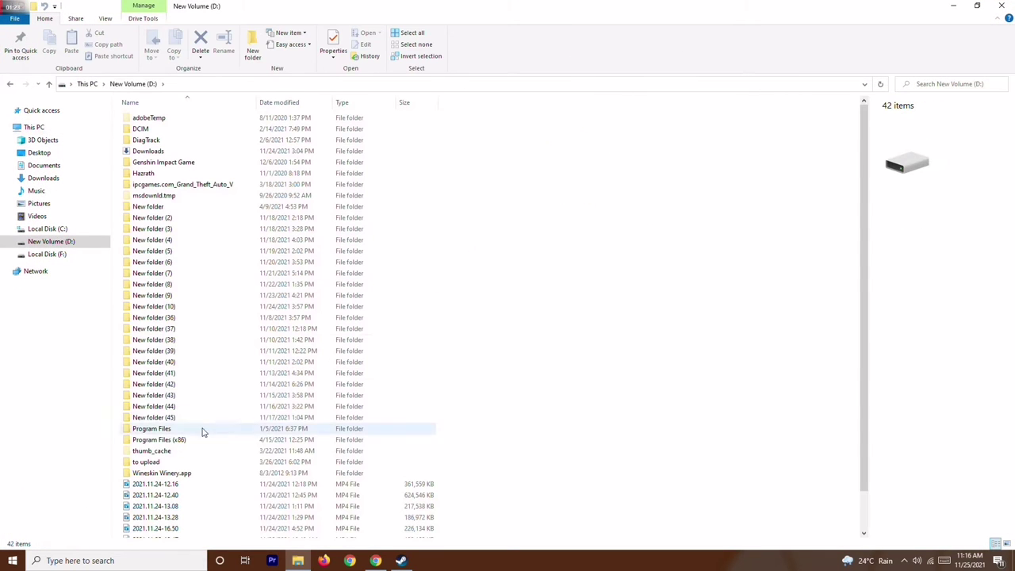
double_click(179, 432)
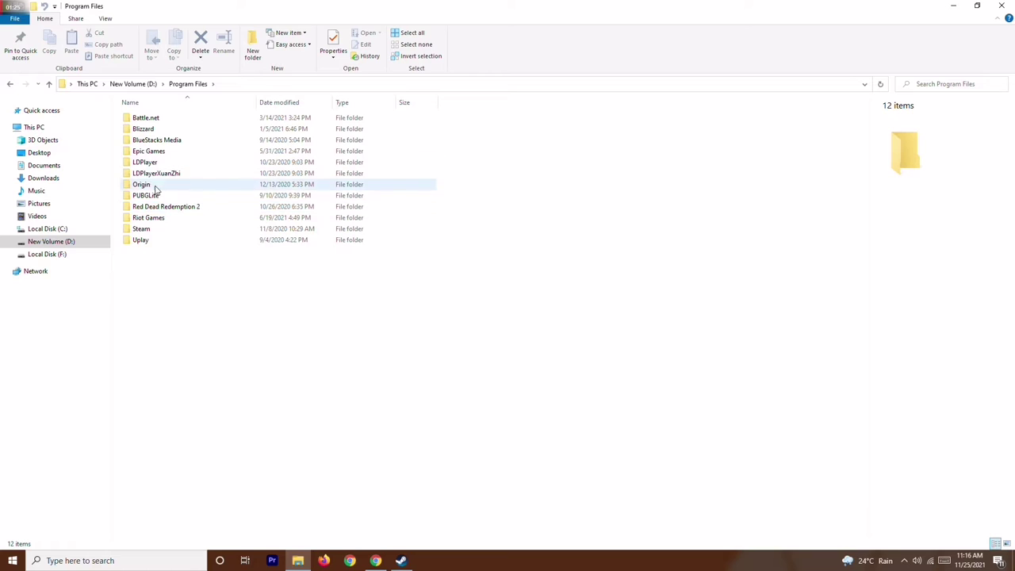
double_click(157, 230)
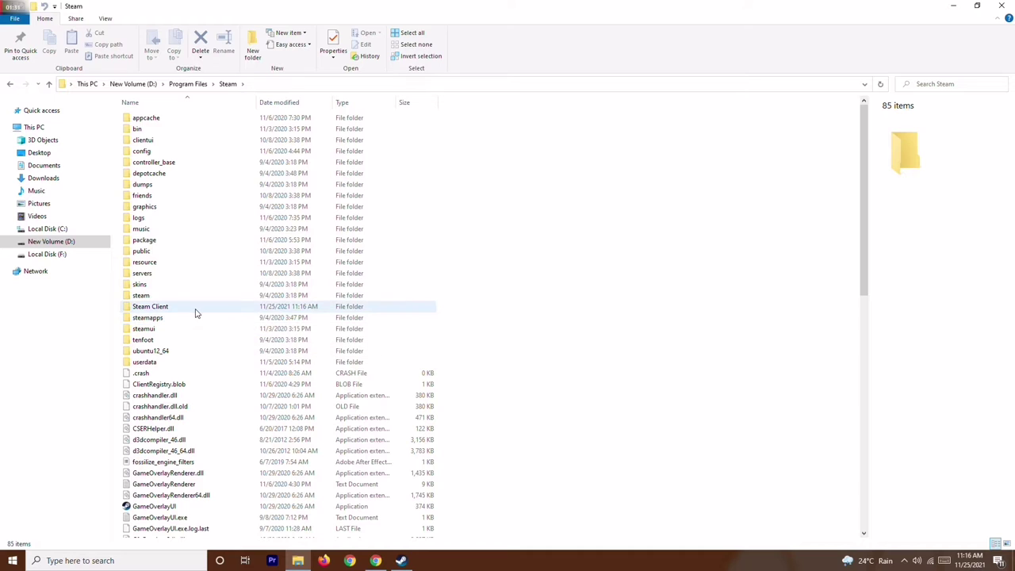
double_click(163, 307)
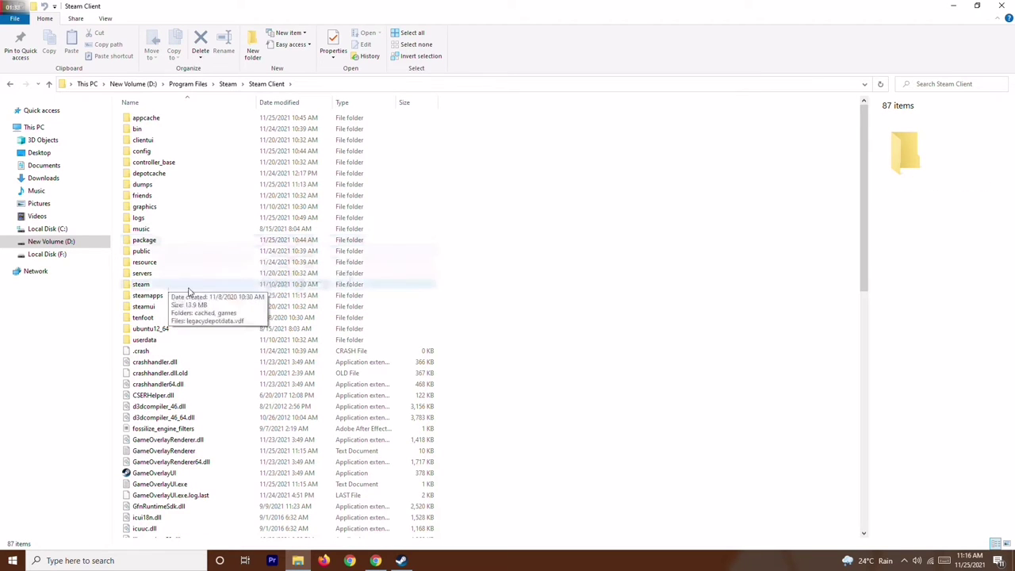
double_click(167, 295)
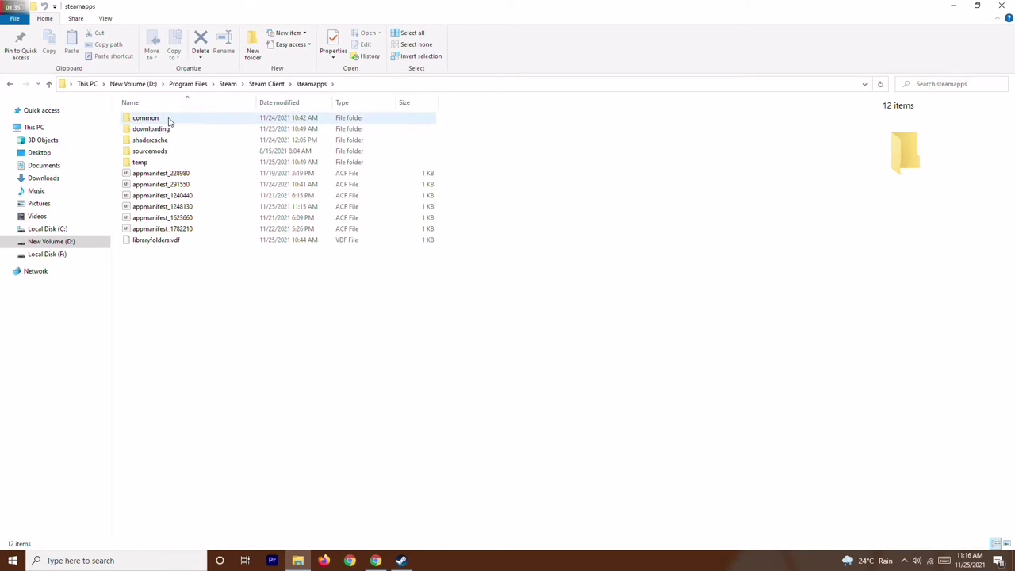
double_click(167, 119)
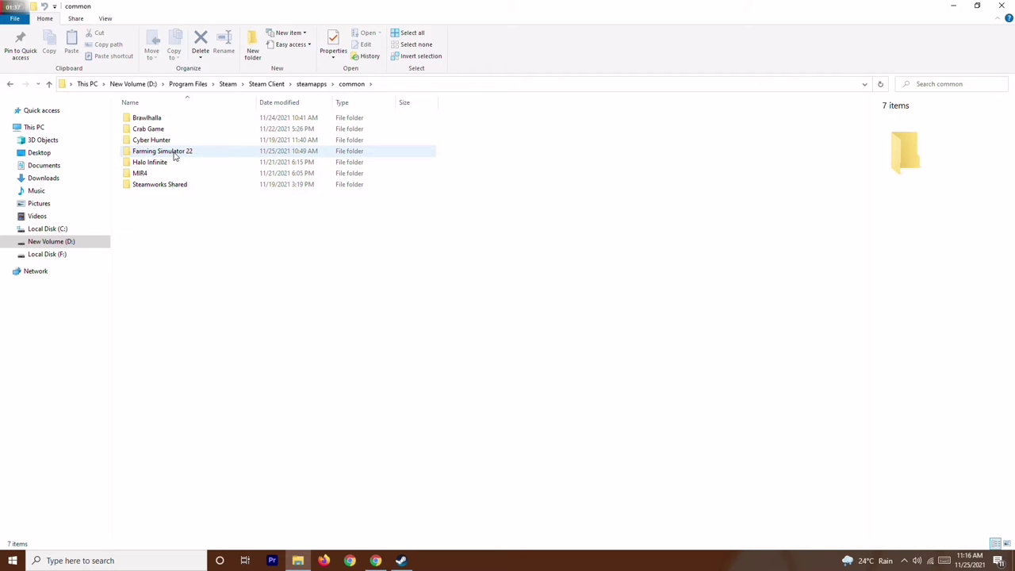
double_click(178, 154)
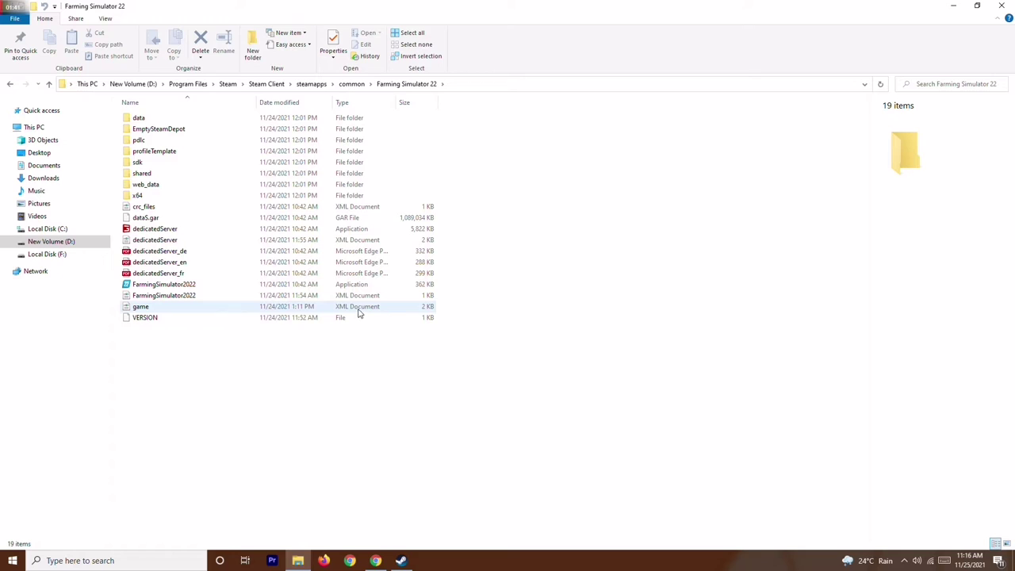
Step: Open game.xml with Notepad
right_click(166, 306)
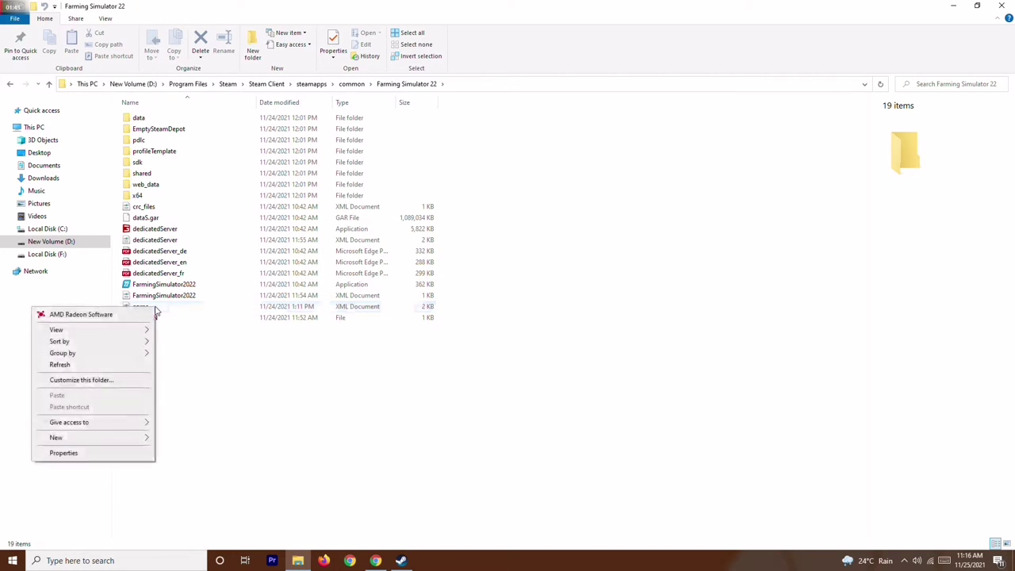
left_click(184, 309)
right_click(182, 309)
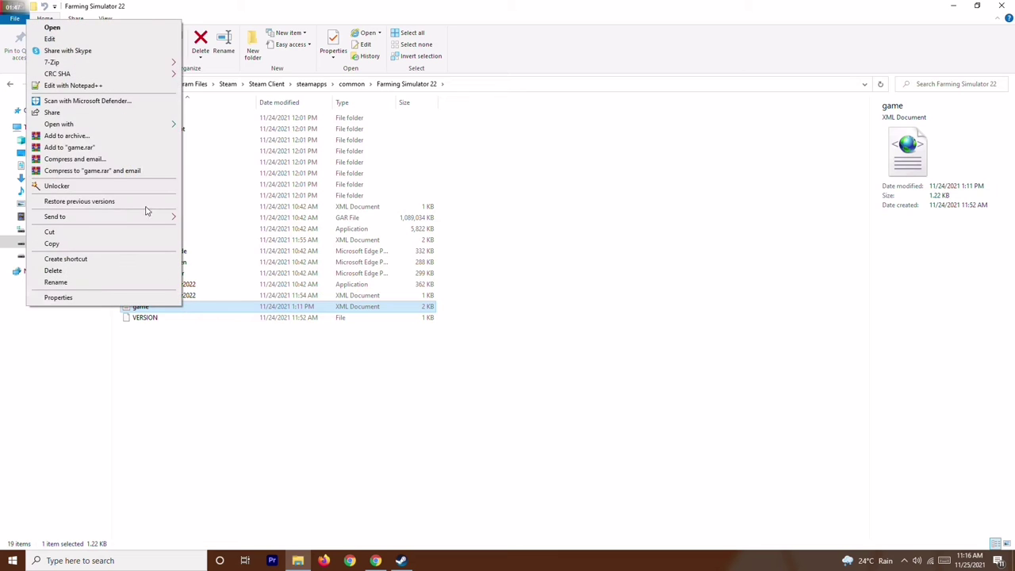
mouse_move(147, 127)
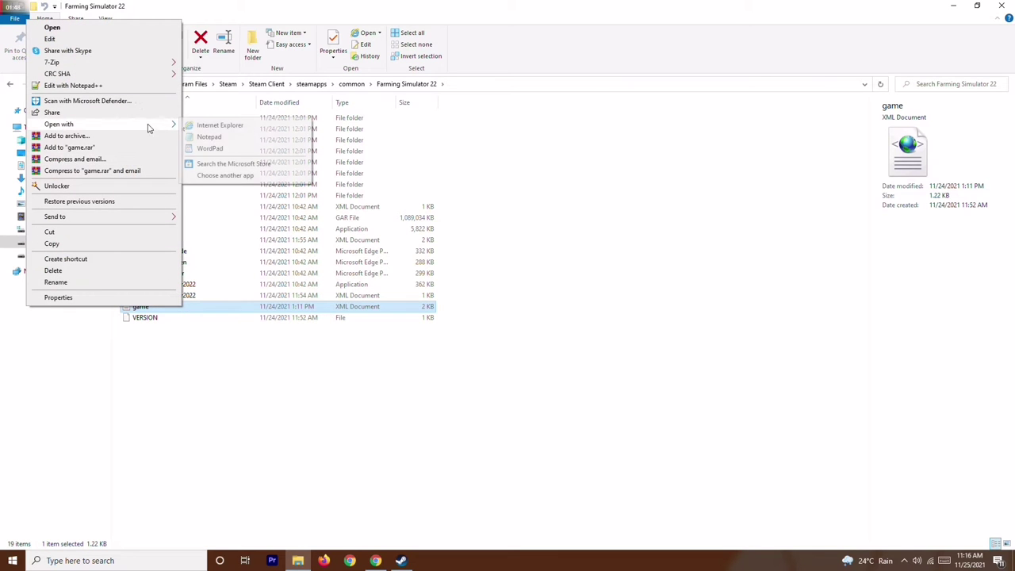
left_click(229, 138)
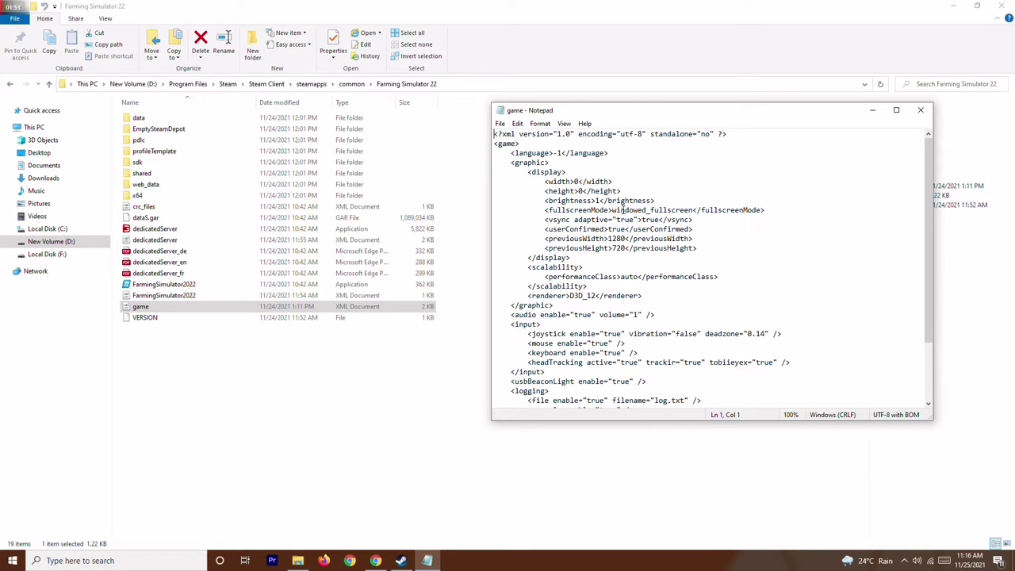
Step: Maximize Notepad on game.xml and put the cursor after the joystick line's enable value
scroll(622, 210, "down", 1)
scroll(686, 233, "down", 1)
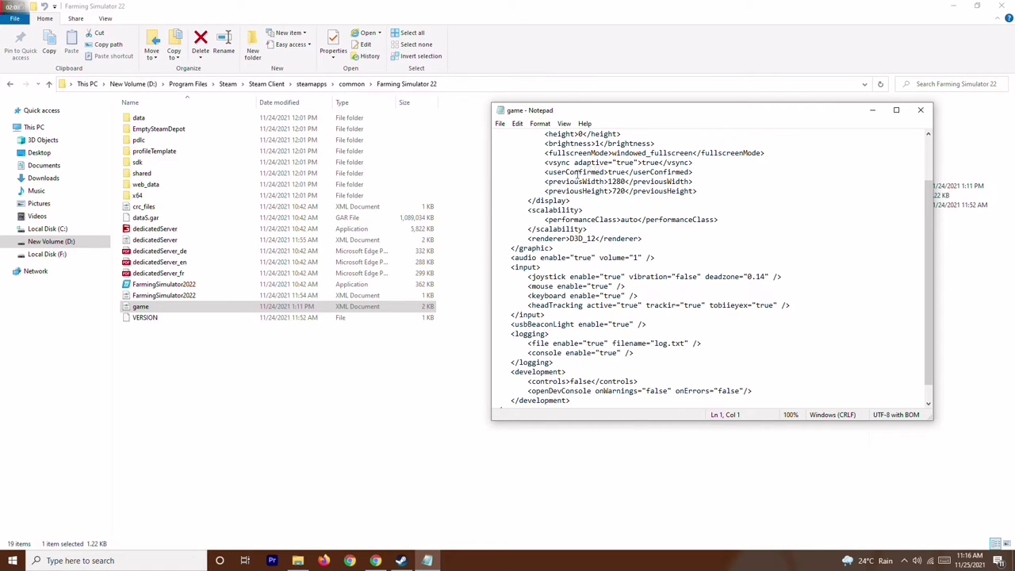
key("super+Up")
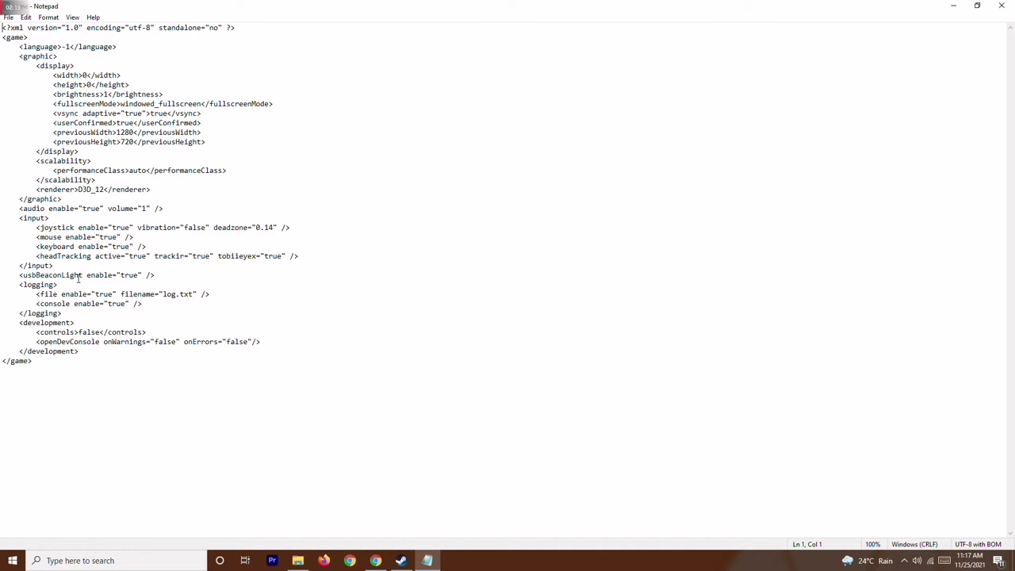
mouse_move(40, 247)
left_mouse_down()
mouse_move(101, 246)
mouse_move(48, 238)
left_mouse_up()
left_click(61, 247)
left_click(42, 227)
left_click(131, 228)
Step: Change the joystick enable value to false, then back to true
key("BackSpace")
key("BackSpace")
key("BackSpace")
key("BackSpace")
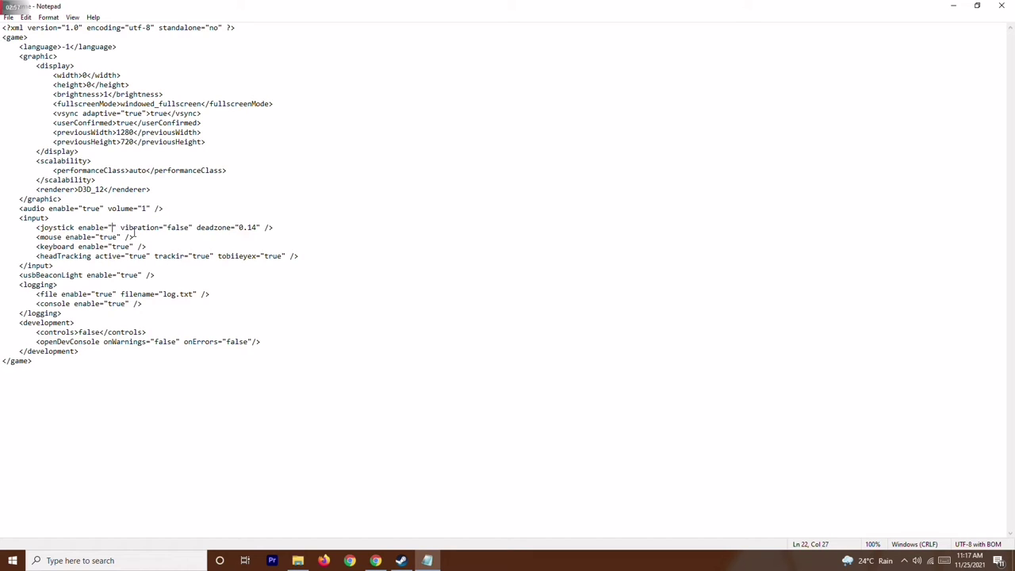
type("FA;")
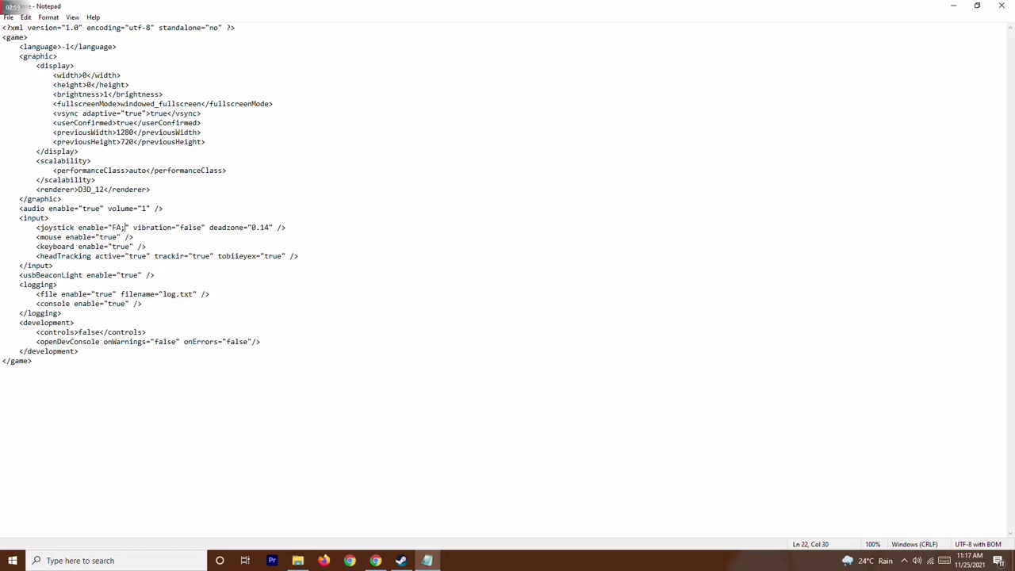
key("BackSpace")
key("BackSpace")
key("BackSpace")
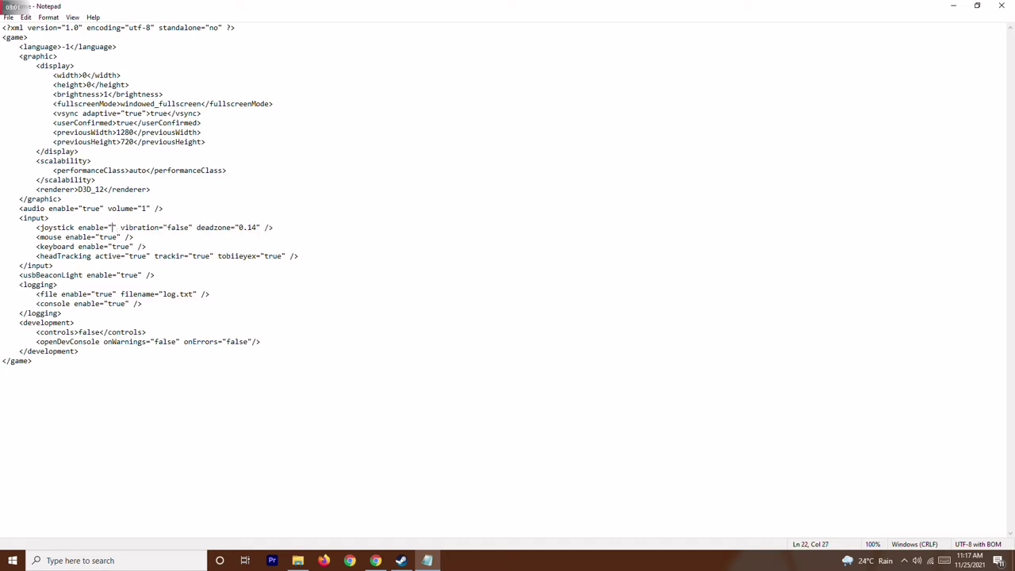
type("false")
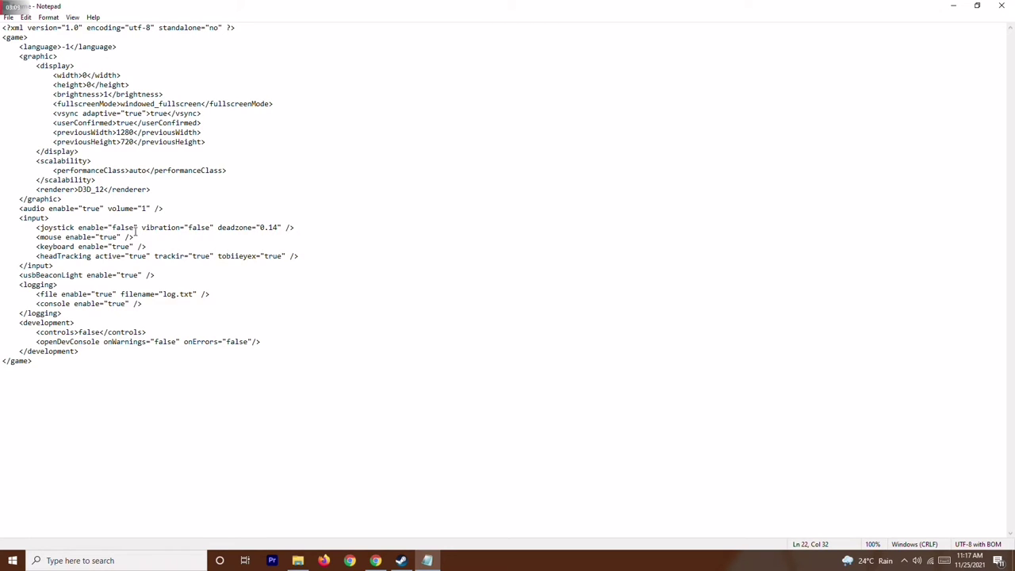
key("BackSpace")
key("BackSpace")
key("BackSpace")
key("BackSpace")
key("BackSpace")
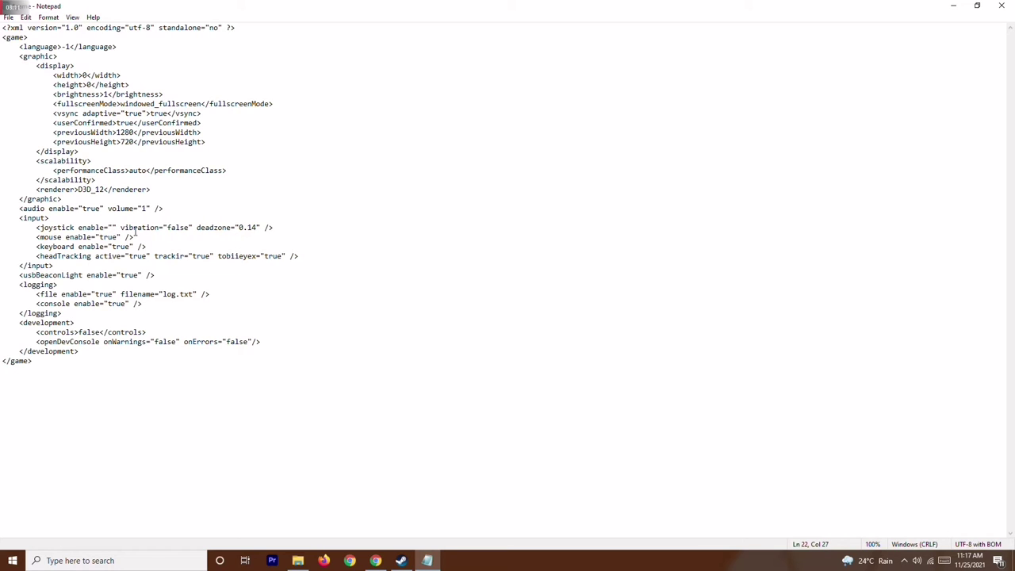
type("true")
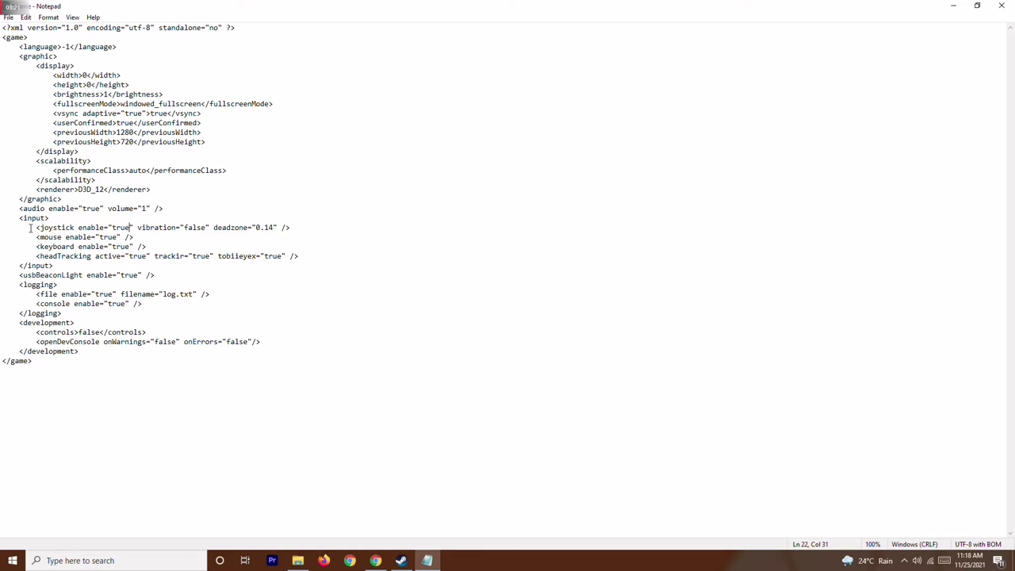
Step: Confirm the joystick, mouse and keyboard inputs read enabled="true" and save game.xml
left_click_drag(32, 228, 133, 223)
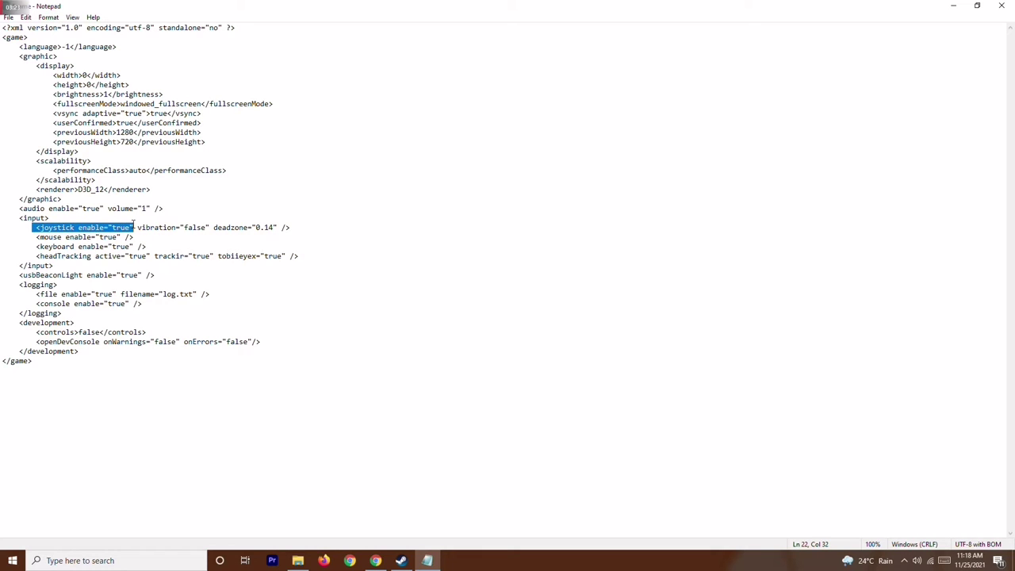
left_click_drag(35, 237, 121, 237)
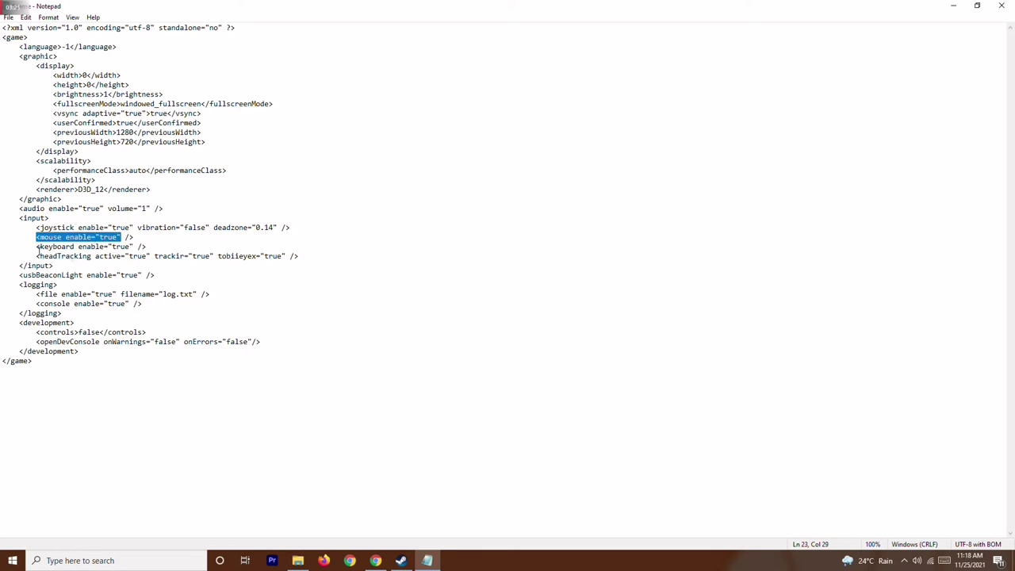
left_click_drag(2, 247, 130, 247)
left_click(124, 256)
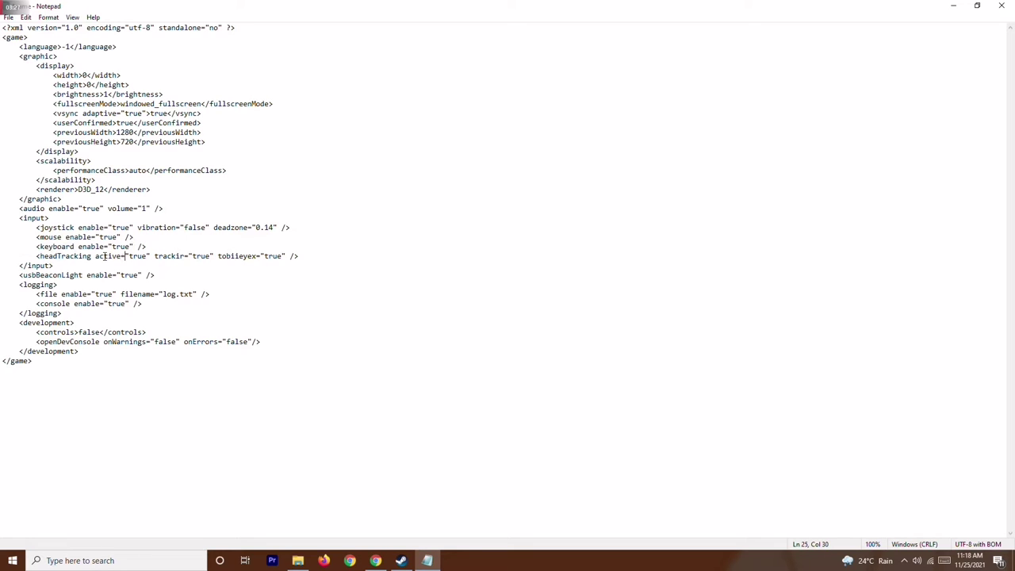
left_click_drag(130, 227, 110, 227)
left_click(115, 237)
left_click(8, 17)
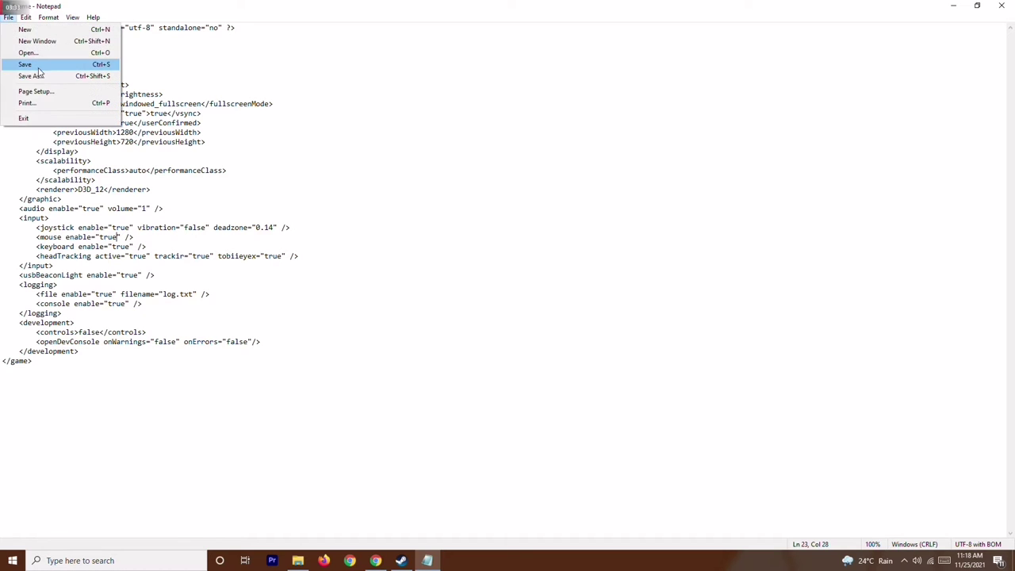
left_click(24, 63)
Step: Close Notepad, bring up Steam, and return to the Farming Simulator 22 install folder
left_click(1000, 6)
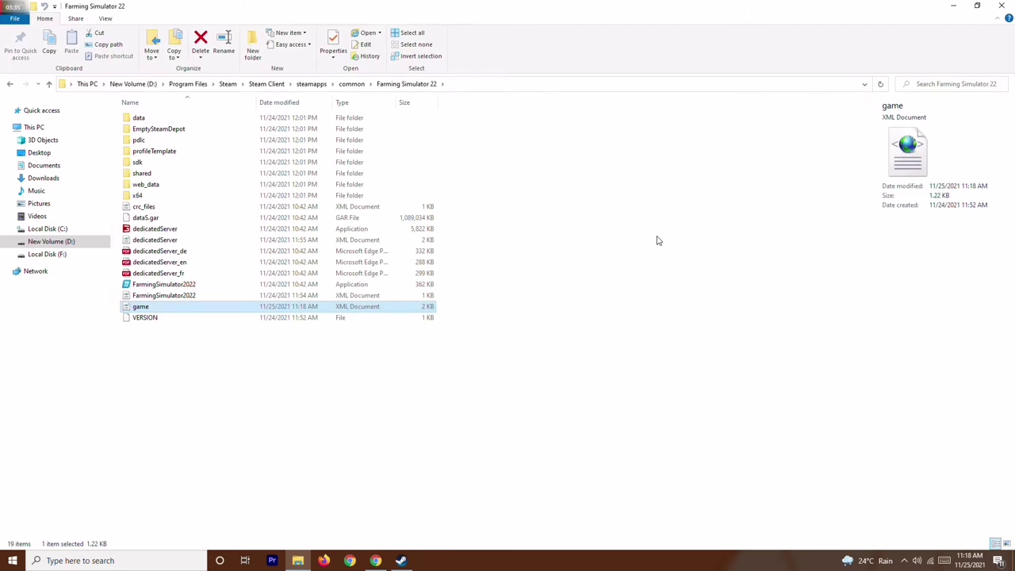
left_click(655, 239)
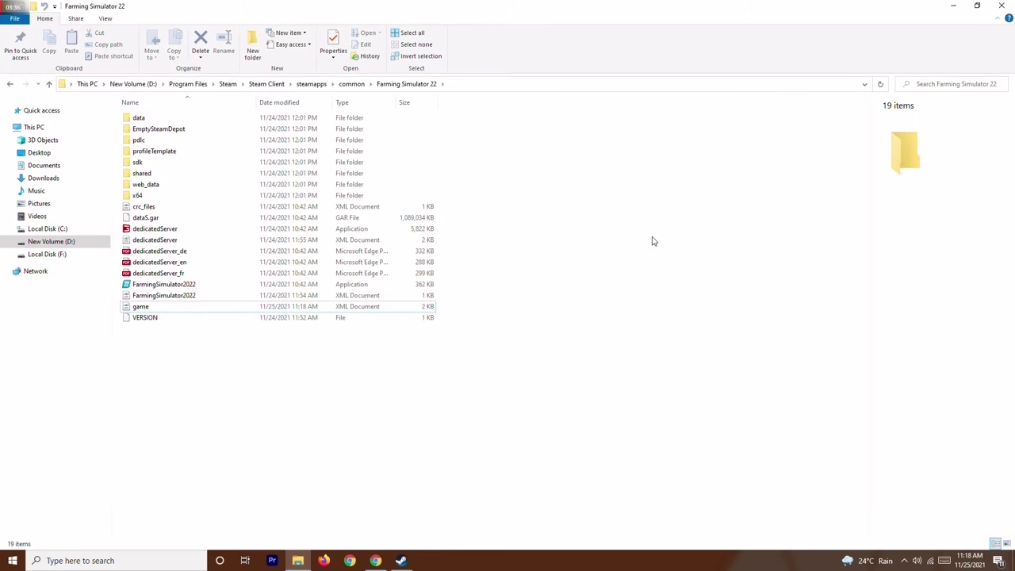
left_click(954, 6)
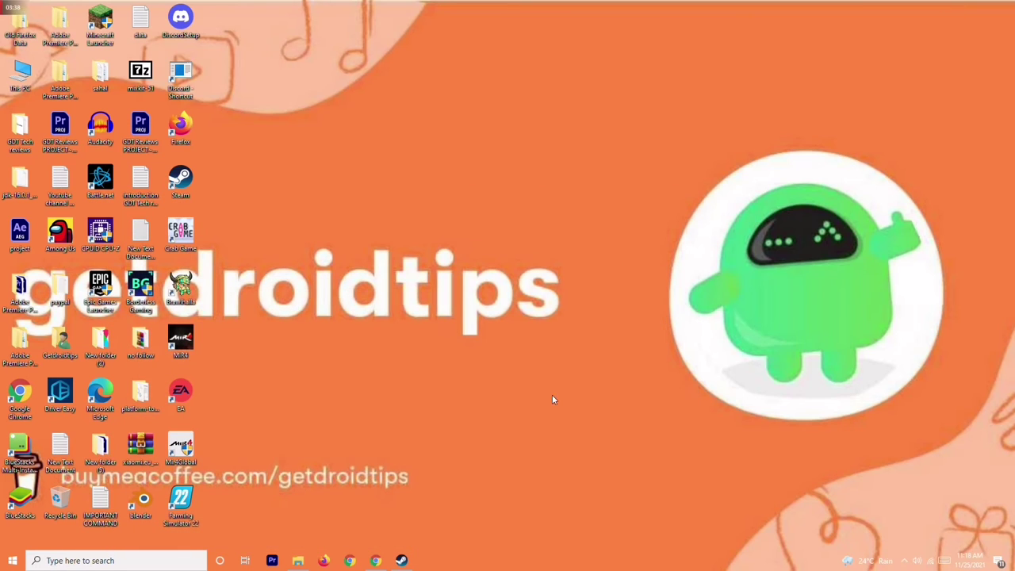
left_click(401, 561)
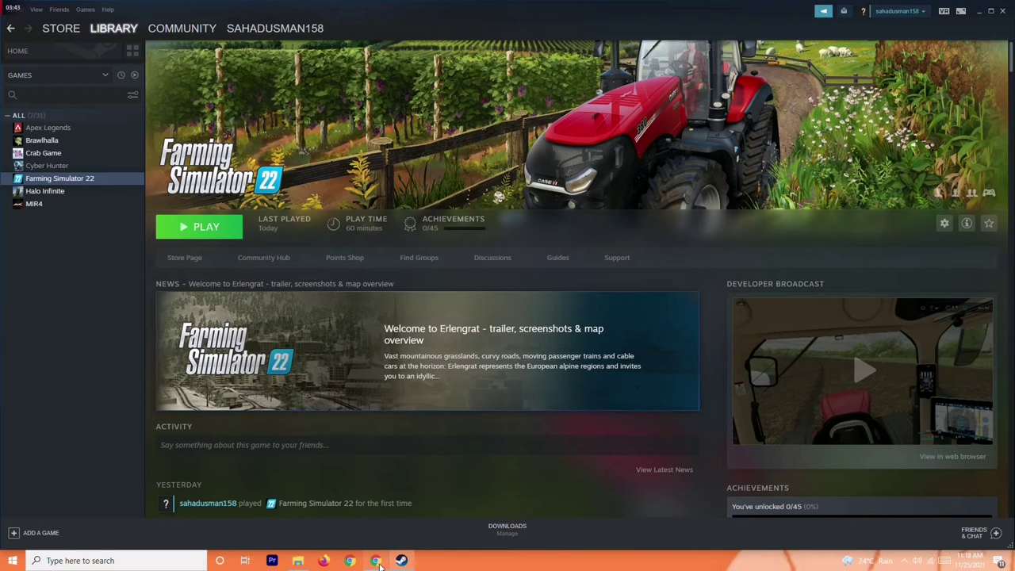
mouse_move(312, 559)
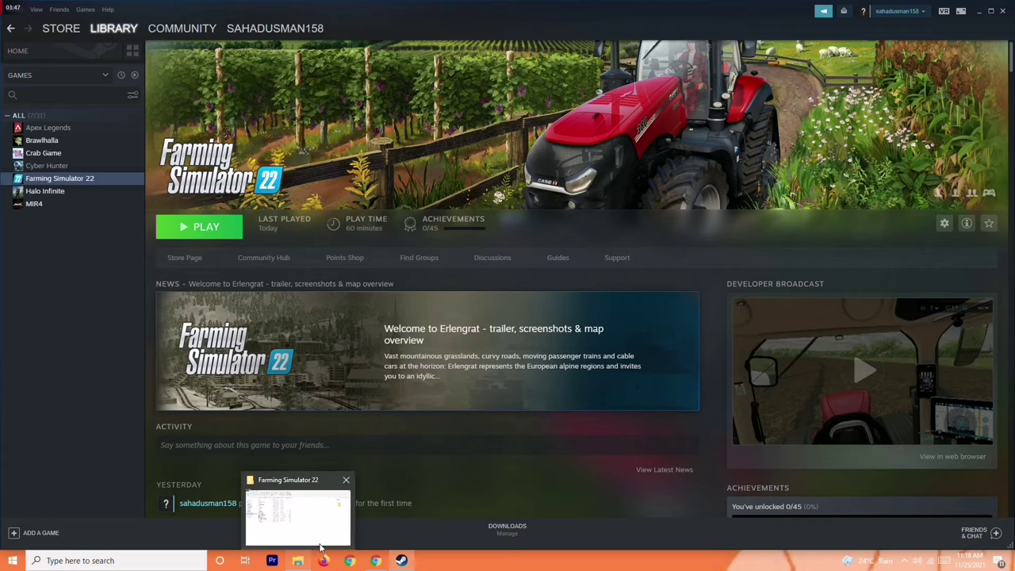
left_click(309, 562)
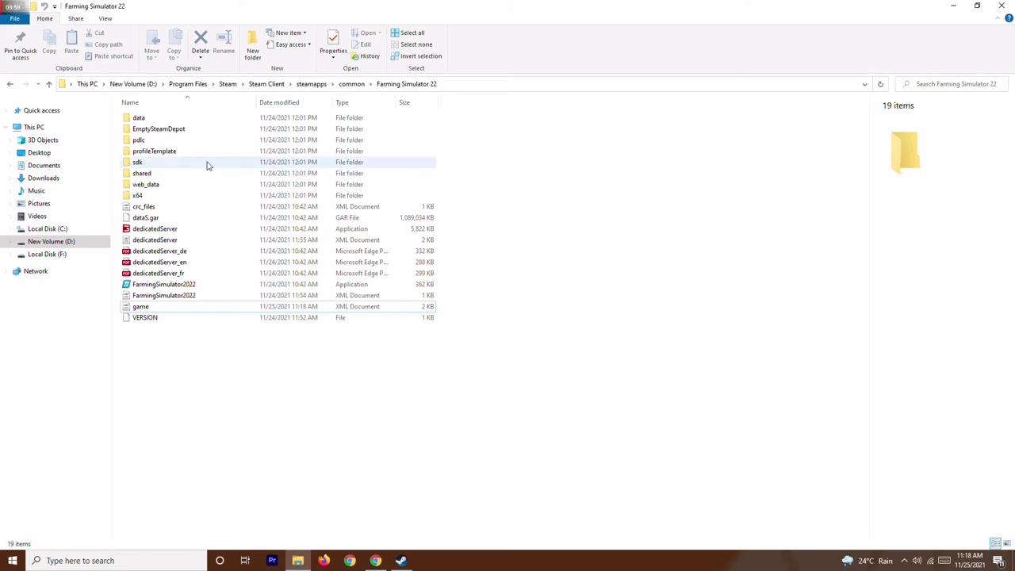
mouse_move(140, 156)
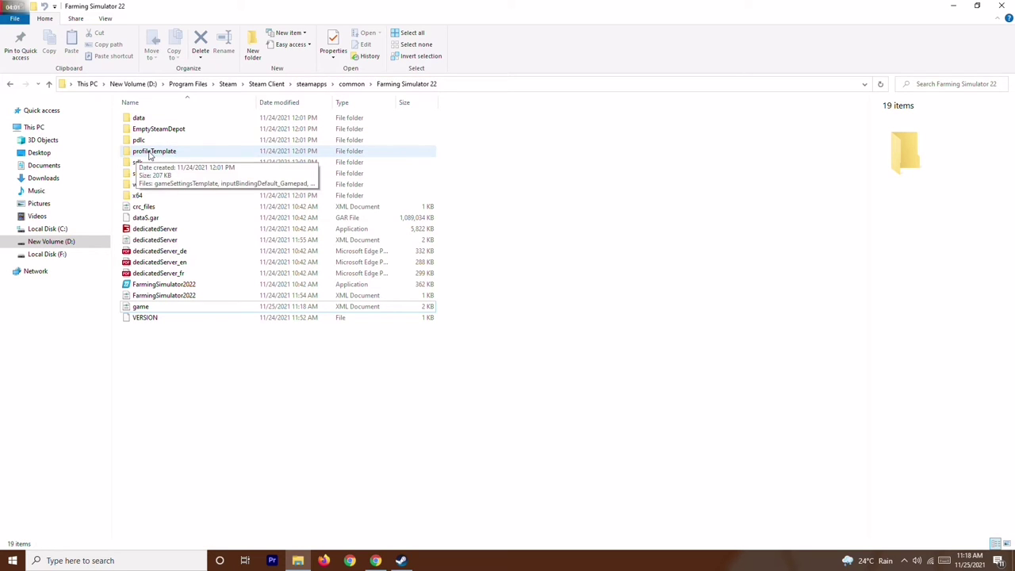
Step: Open profileTemplate and select seven inputBindingDefault files, then clear that selection
double_click(149, 152)
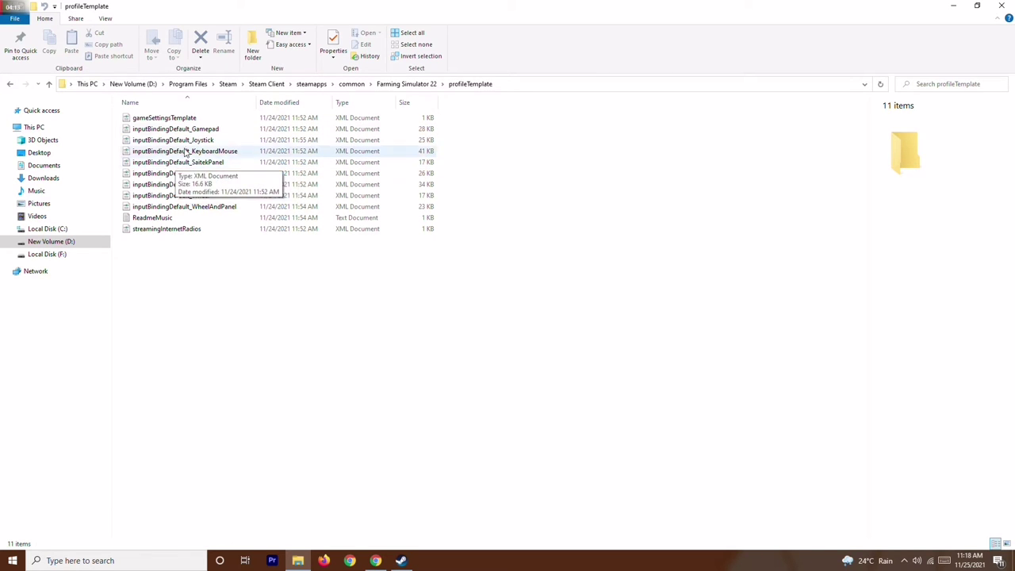
left_click(162, 129)
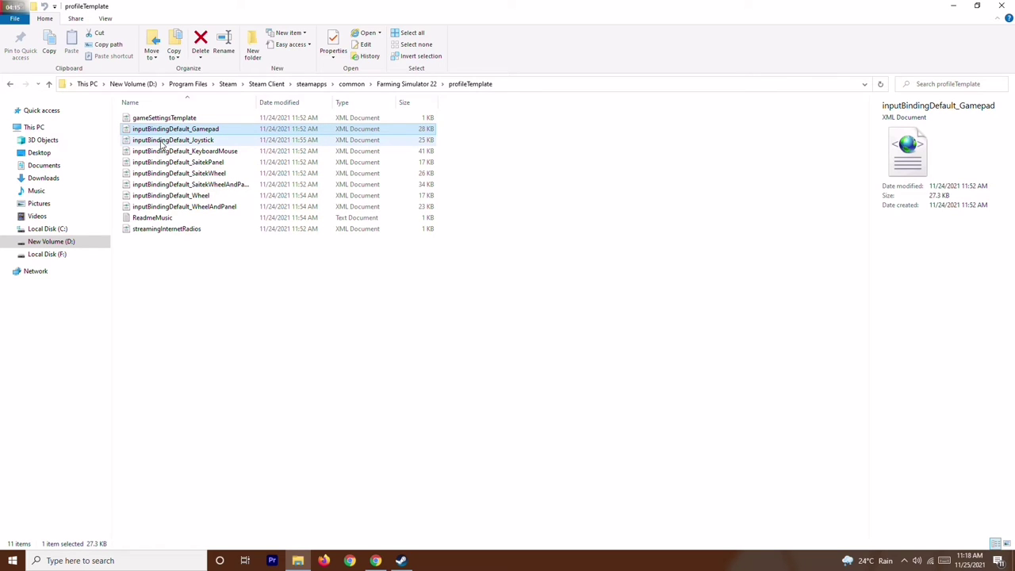
left_click(159, 140, "ctrl")
left_click(155, 151, "ctrl")
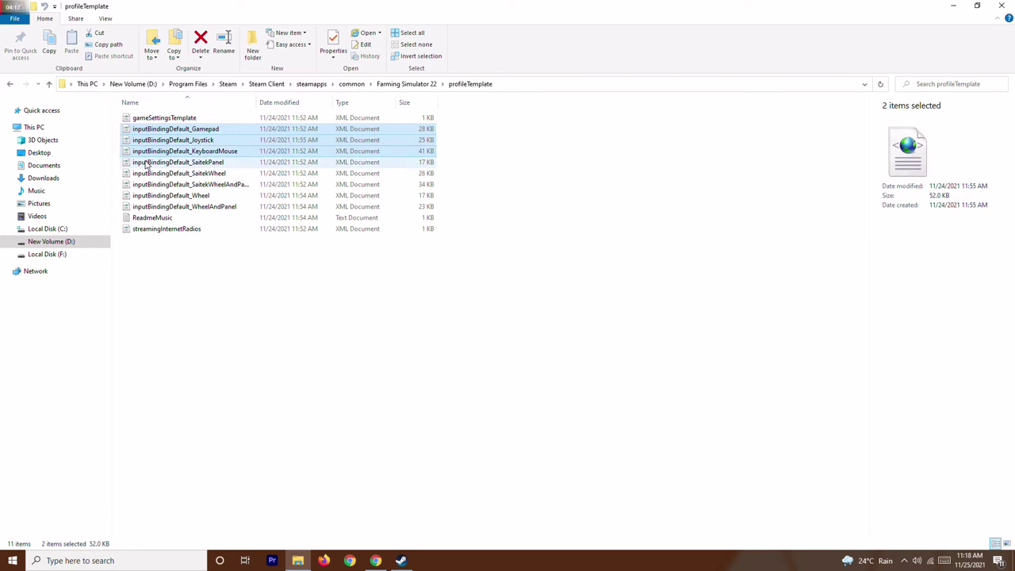
left_click(150, 162, "ctrl")
left_click(148, 174, "ctrl")
left_click(155, 184, "ctrl")
left_click(159, 195, "ctrl")
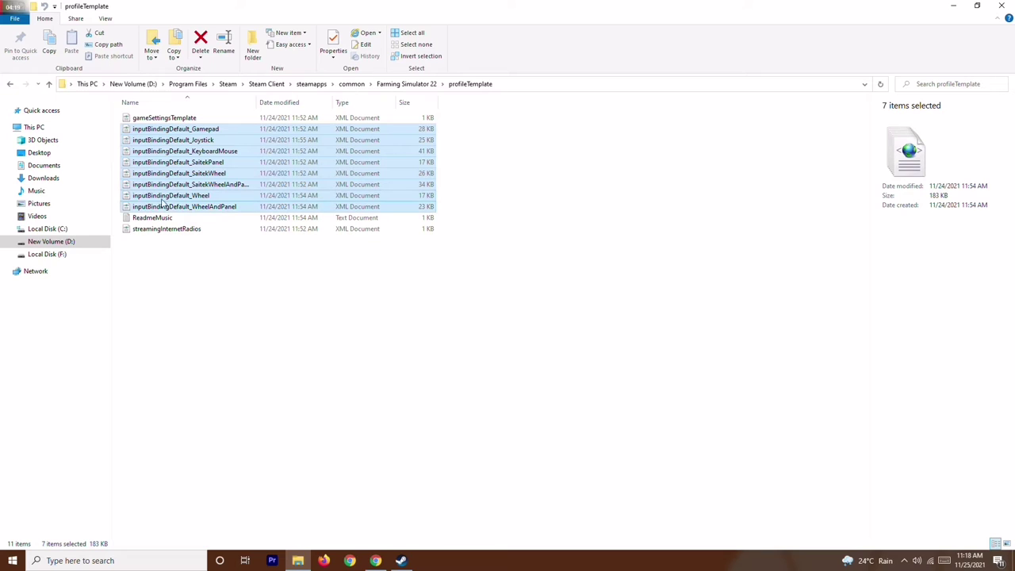
right_click(181, 184)
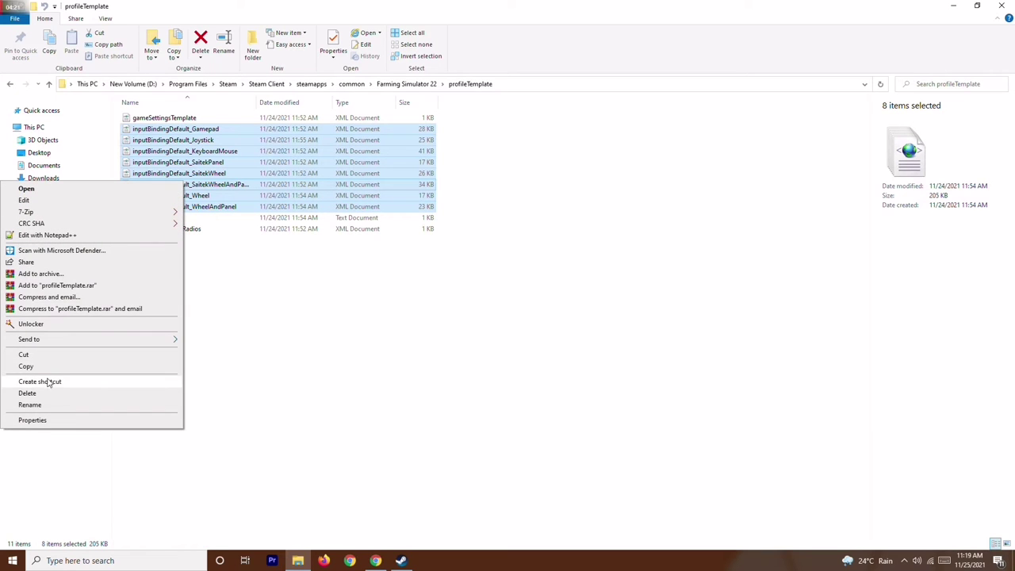
left_click(241, 317)
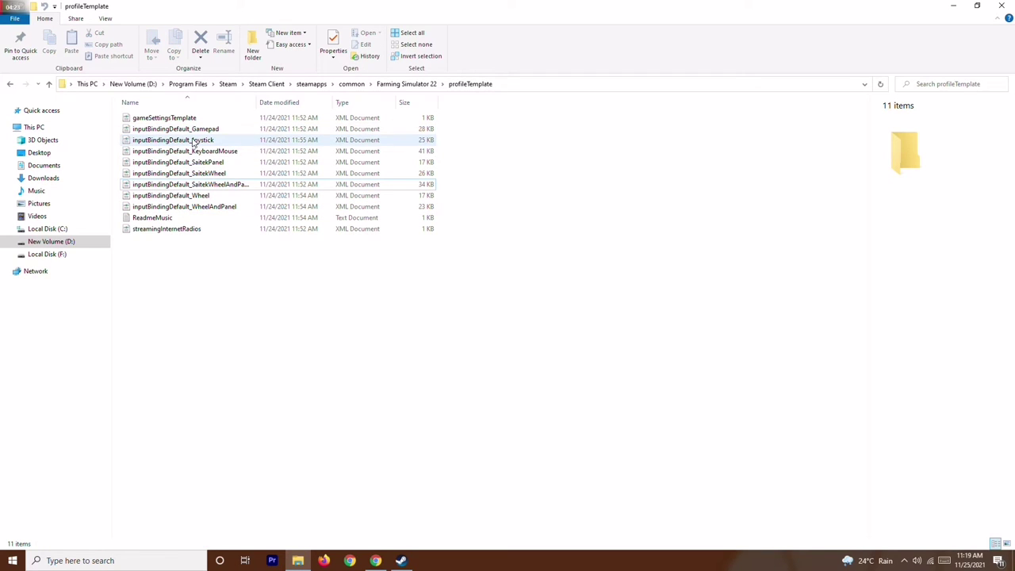
Step: Copy all eight inputBindingDefault files, then minimize Explorer and Steam
left_click(168, 130)
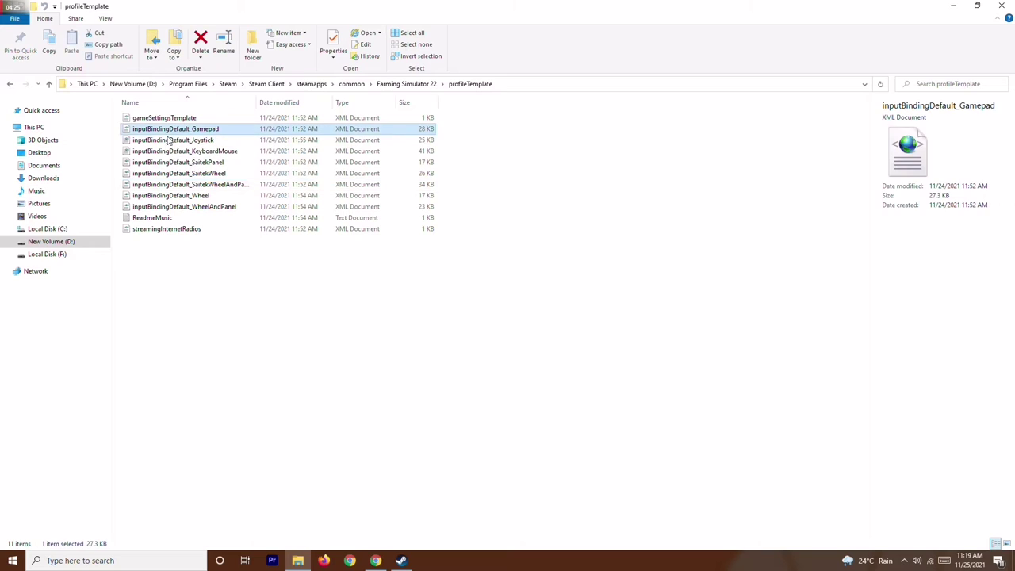
left_click(162, 143, "ctrl")
left_click(157, 151, "ctrl")
left_click(157, 161, "ctrl")
left_click(156, 172, "ctrl")
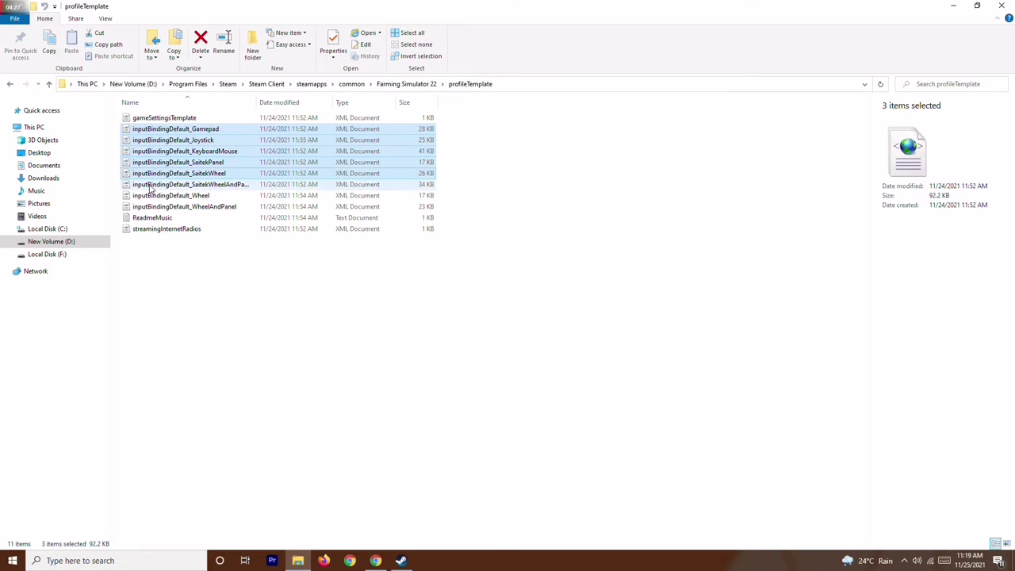
left_click(155, 184, "ctrl")
left_click(155, 195, "ctrl")
left_click(154, 208, "ctrl")
right_click(181, 178)
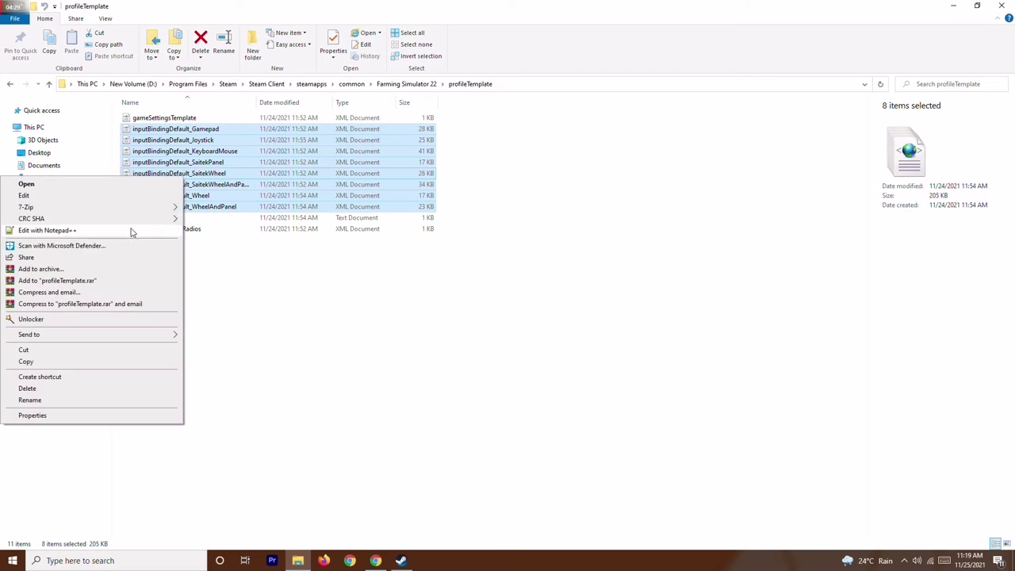
left_click(83, 363)
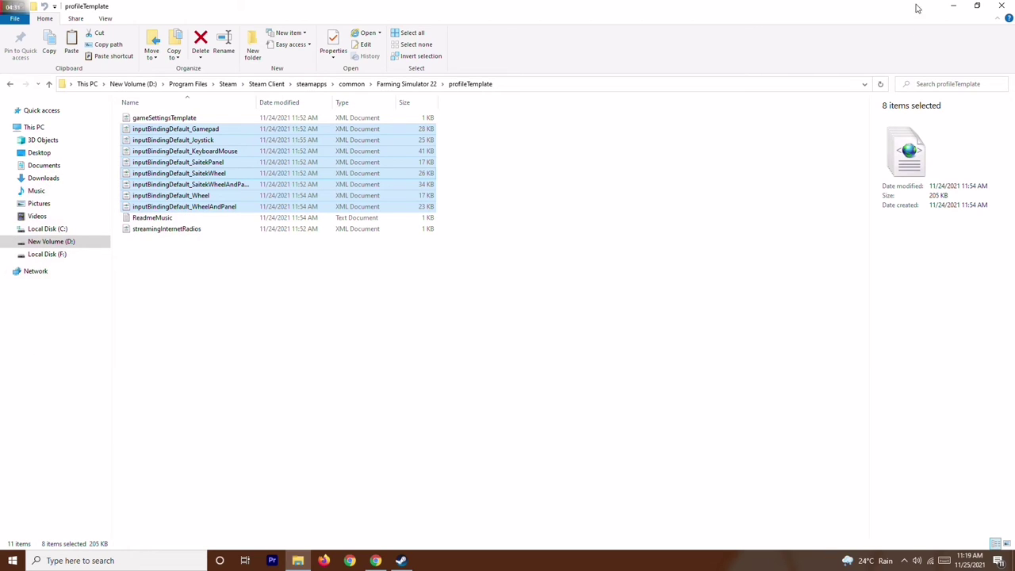
left_click(954, 11)
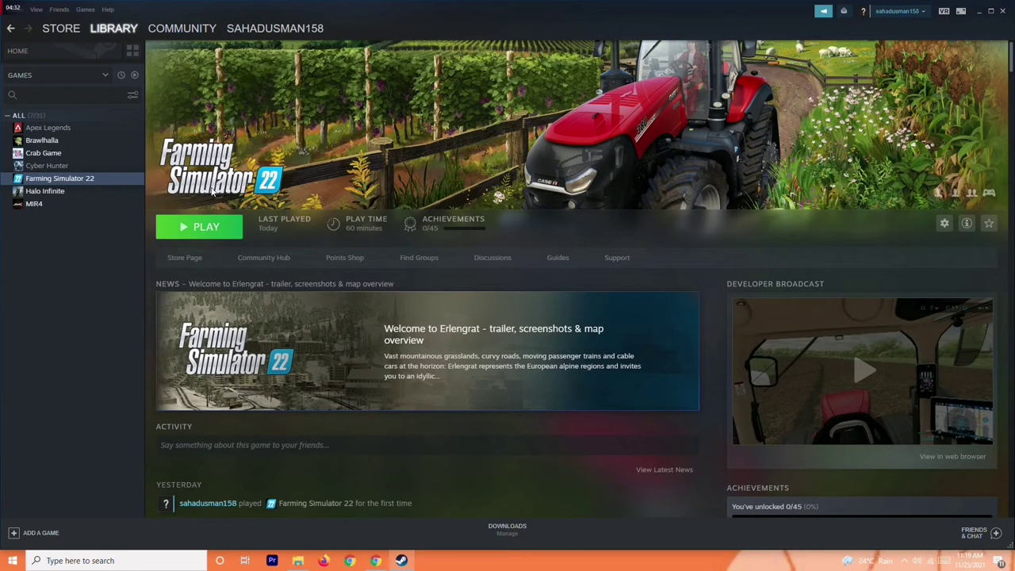
left_click(978, 13)
Step: Create a new desktop folder named backup
right_click(273, 170)
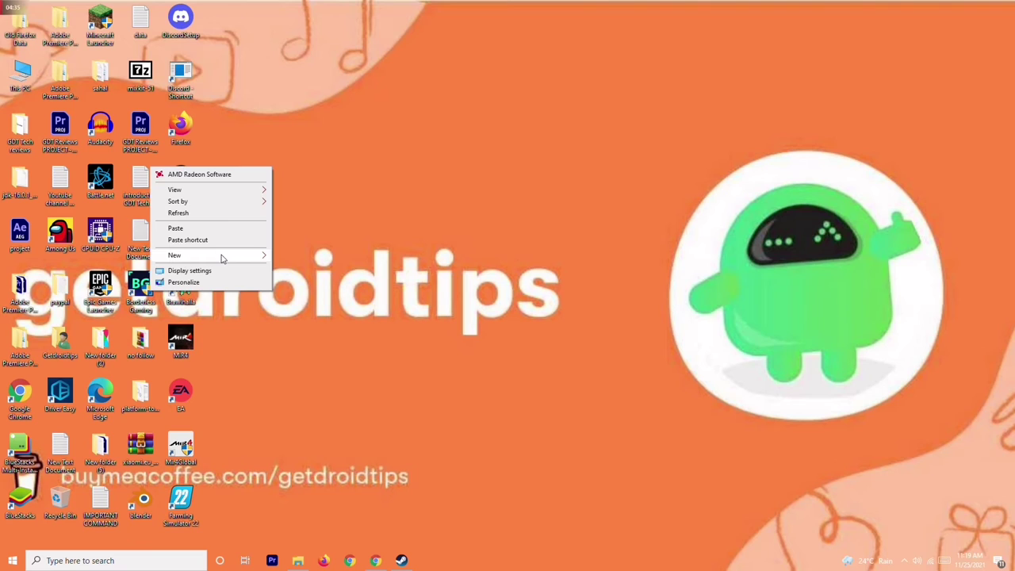
mouse_move(223, 258)
left_click(309, 255)
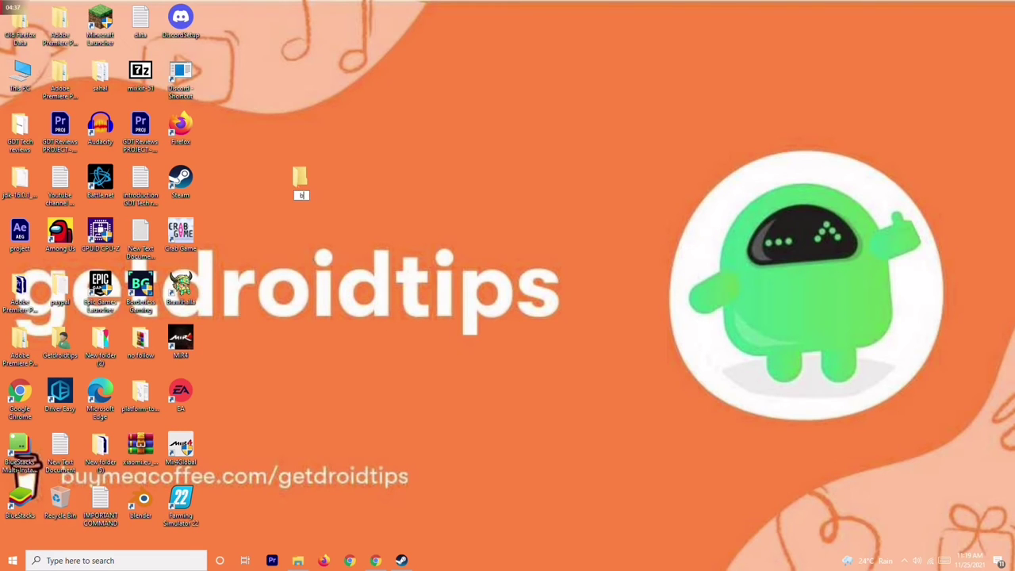
type("backup")
key("Return")
Step: Paste the eight binding files into backup and close its window
double_click(295, 184)
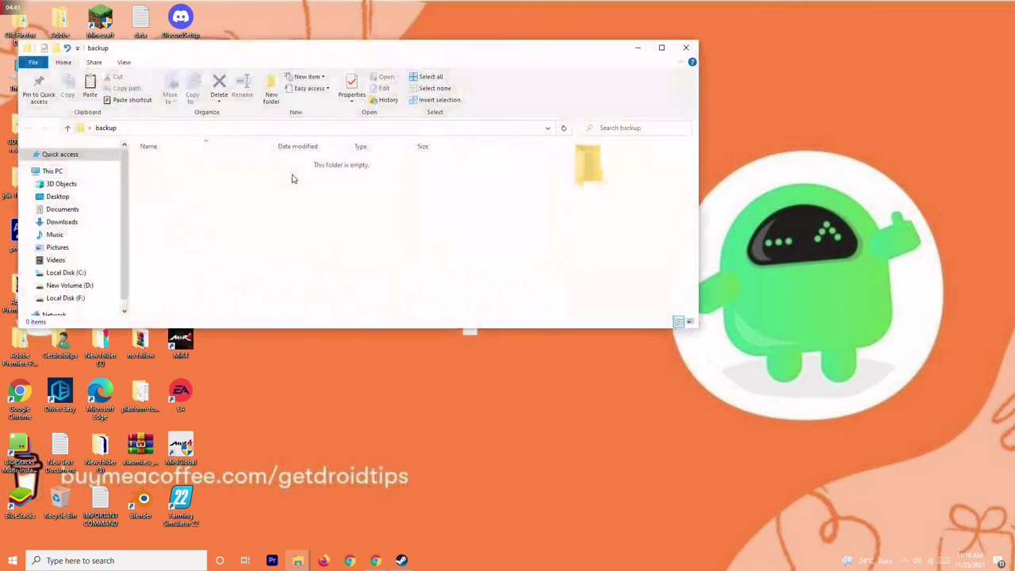
right_click(168, 170)
left_click(198, 262)
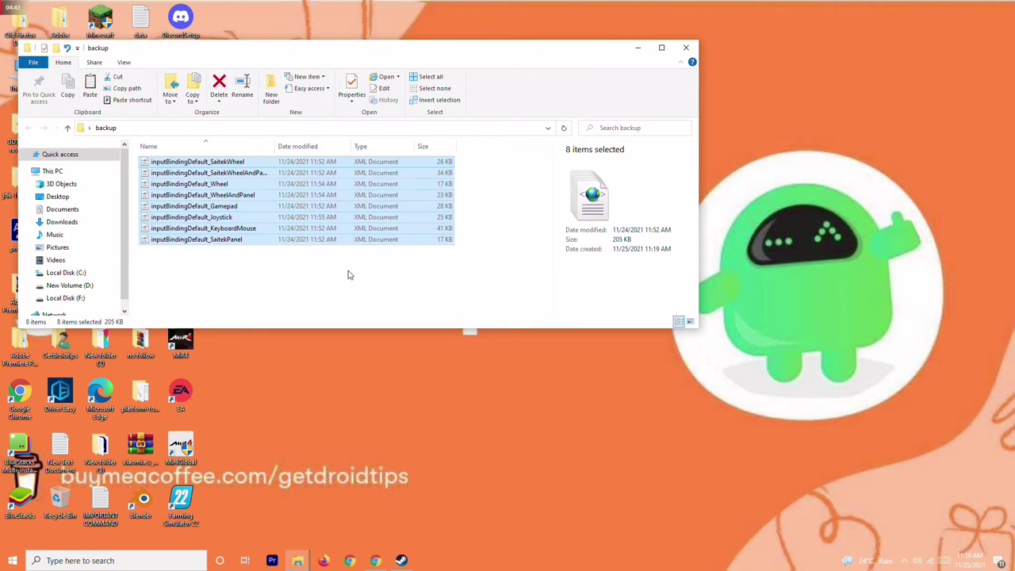
left_click(351, 275)
left_click(687, 48)
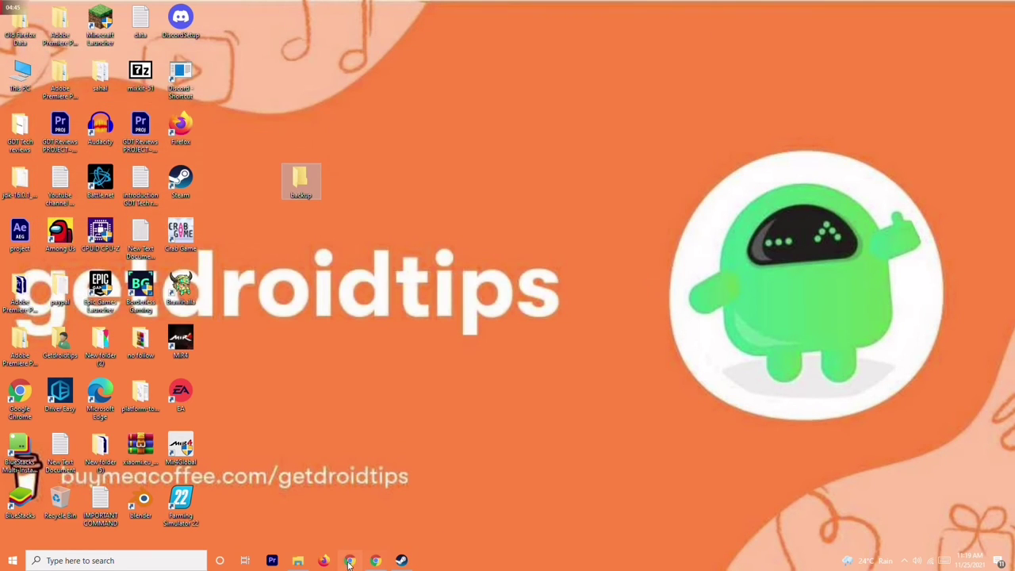
left_click(299, 561)
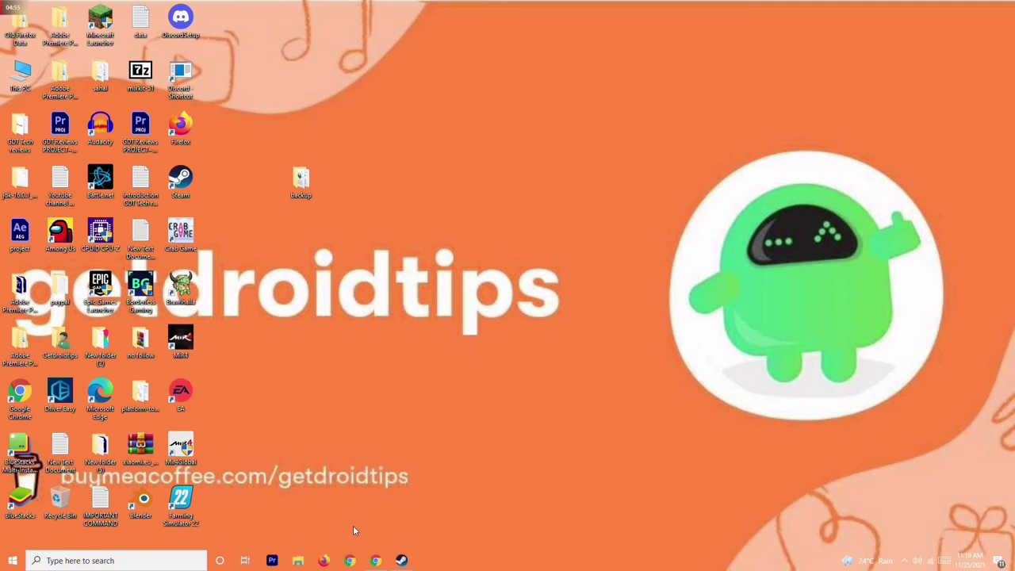
Step: Bring up Steam and browse the Add a Non-Steam Game program list
left_click(401, 561)
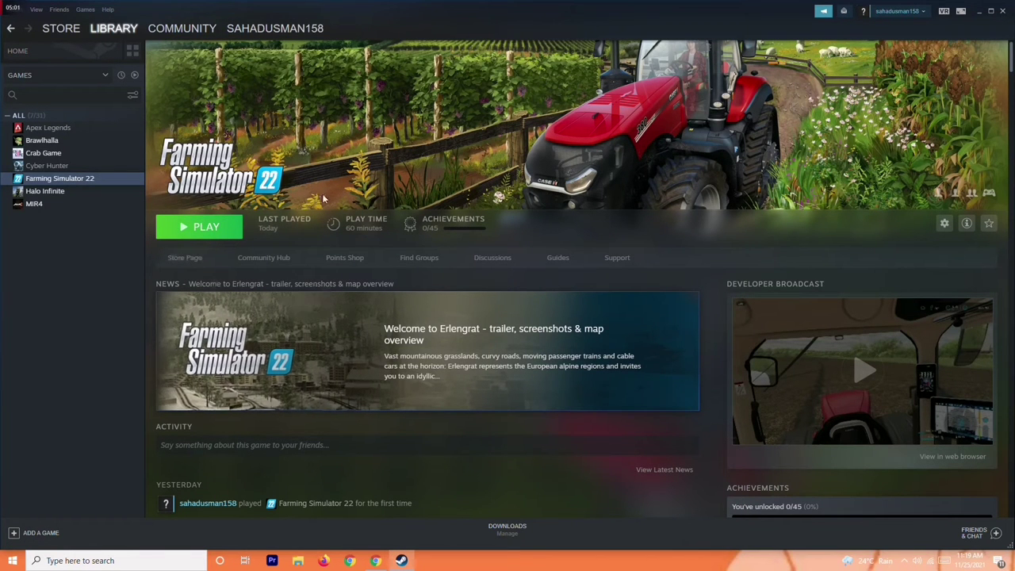
left_click(38, 534)
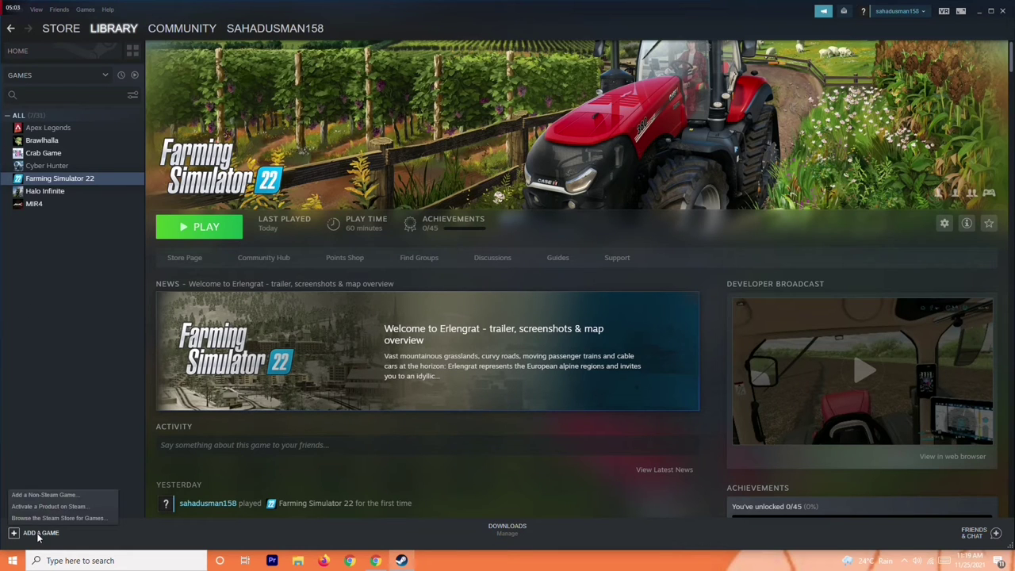
left_click(71, 495)
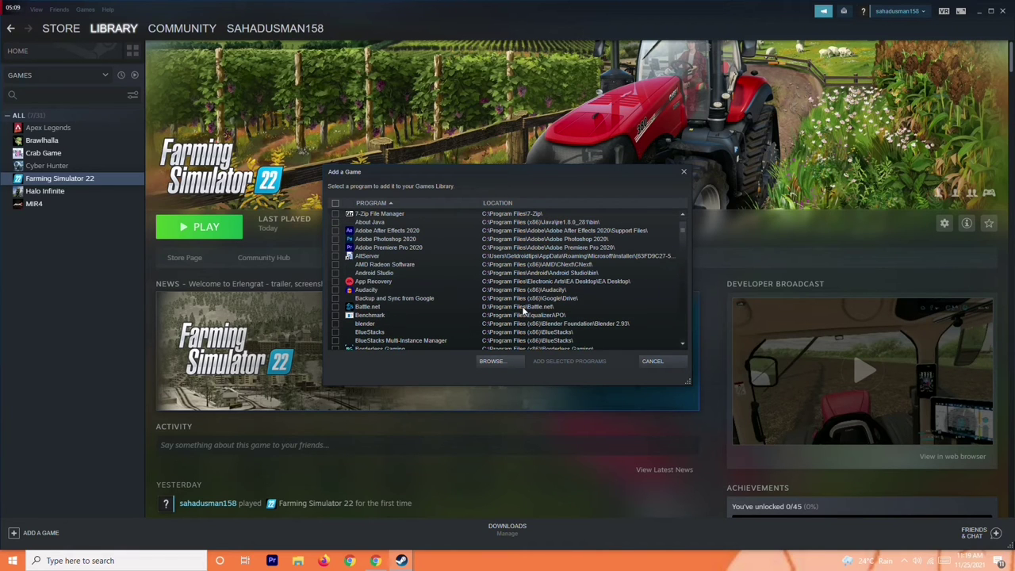
scroll(514, 291, "down", 10)
scroll(514, 288, "down", 15)
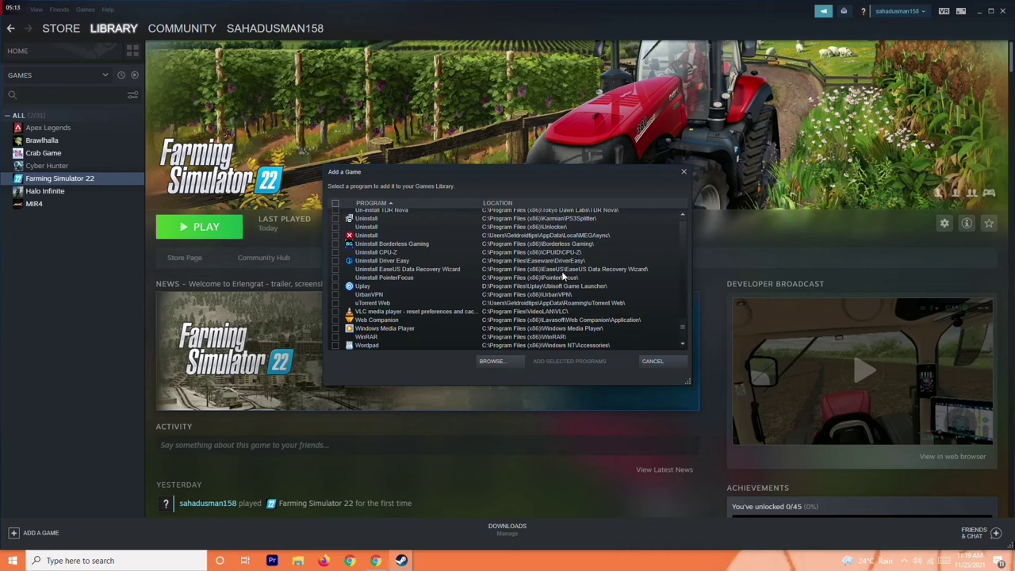
Step: Cancel adding a non-Steam game and open Steam's Settings window
left_click(667, 362)
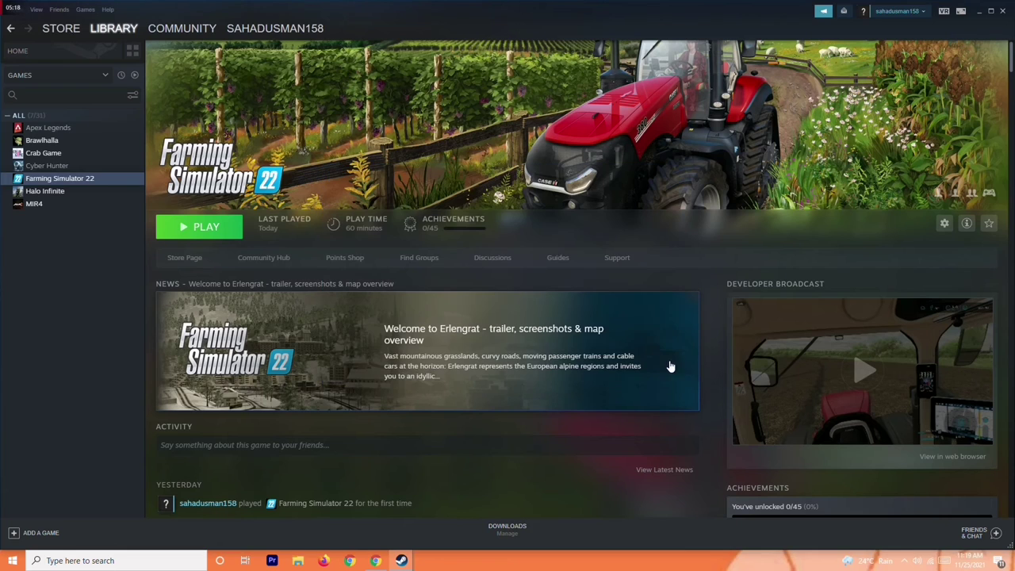
left_click(17, 9)
left_click(20, 74)
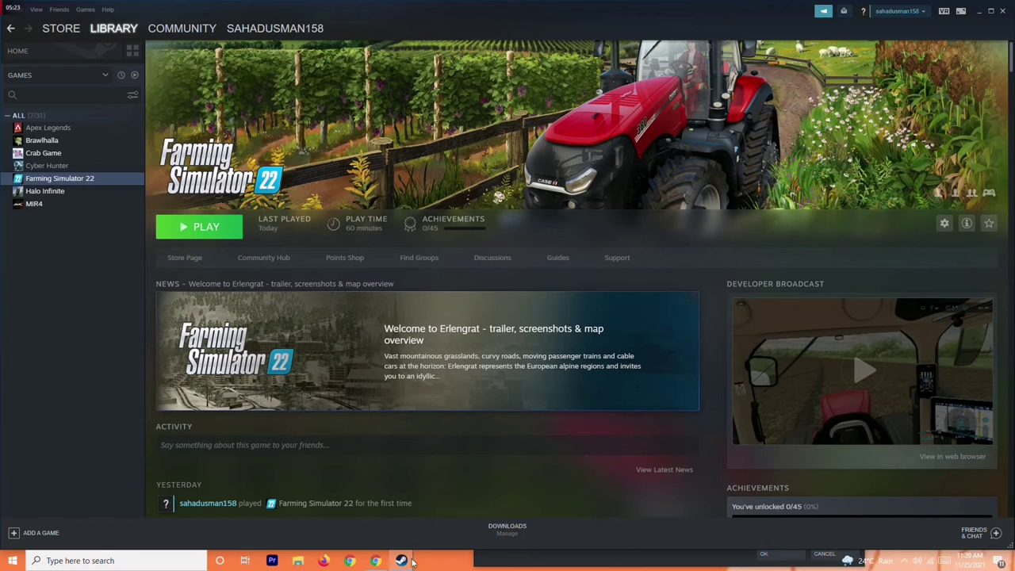
Step: Review Steam's General Controller Settings, then cancel out of Settings without changing anything
mouse_move(406, 560)
left_click(436, 517)
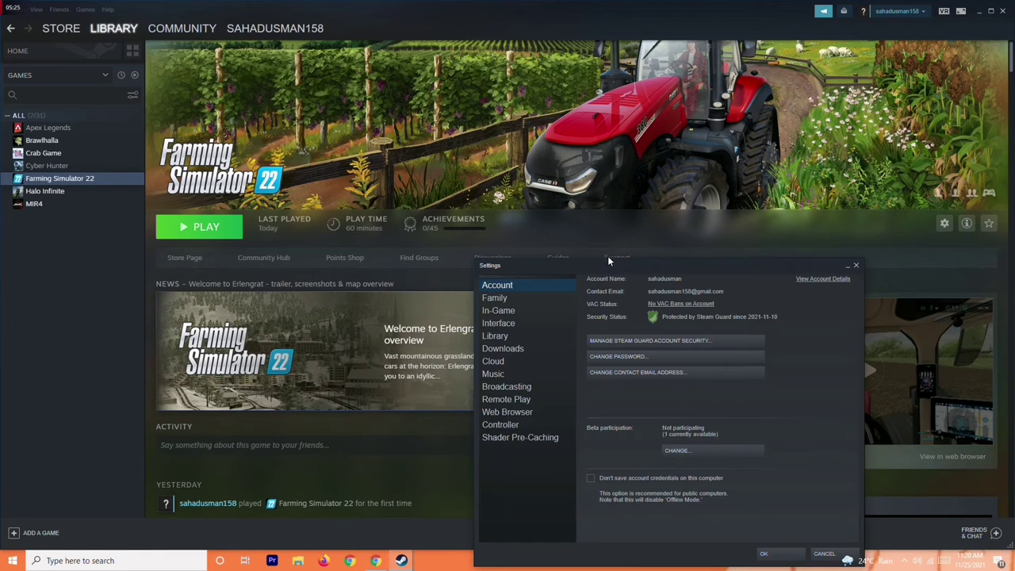
left_click_drag(603, 268, 440, 107)
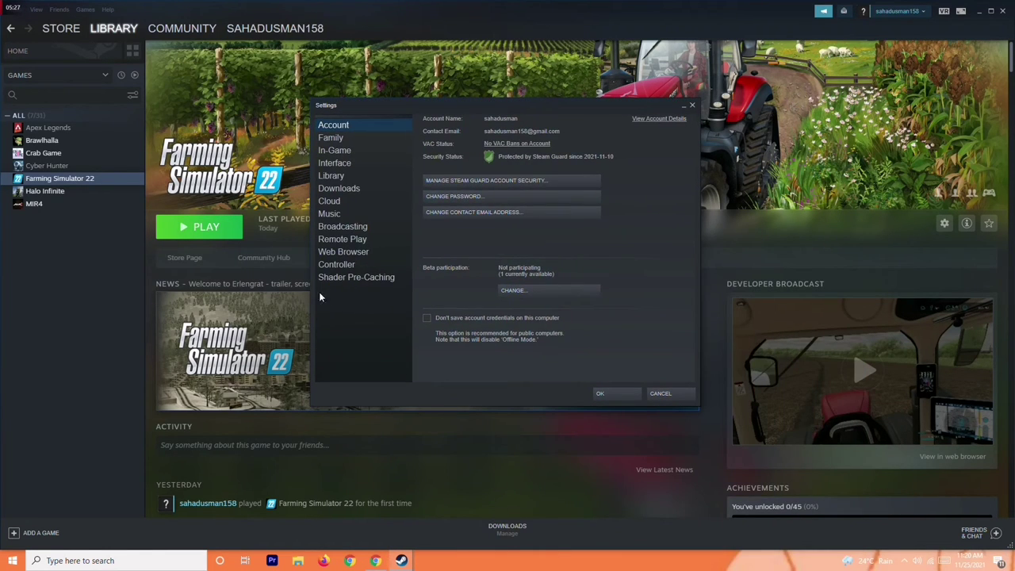
left_click(342, 264)
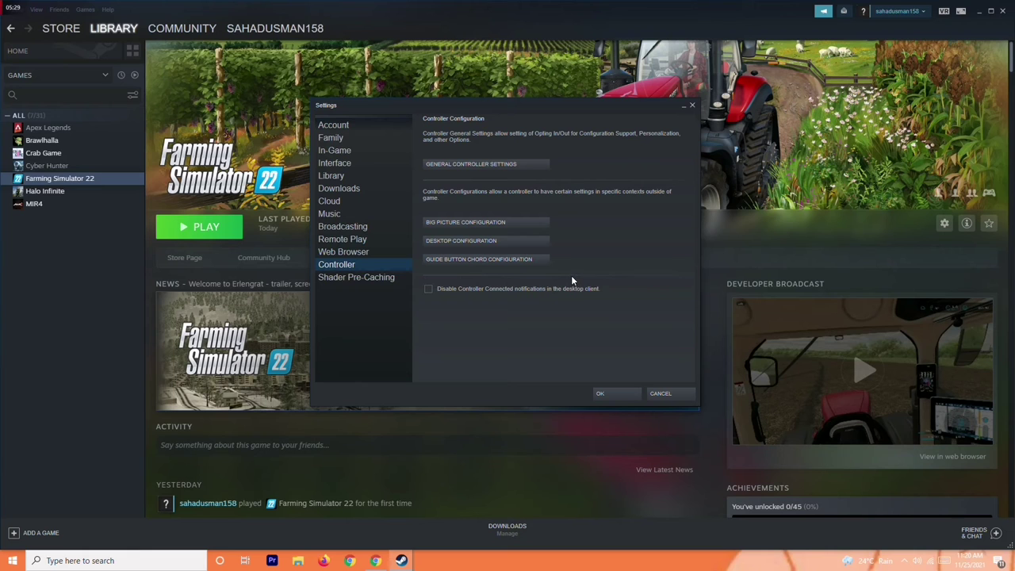
left_click(472, 166)
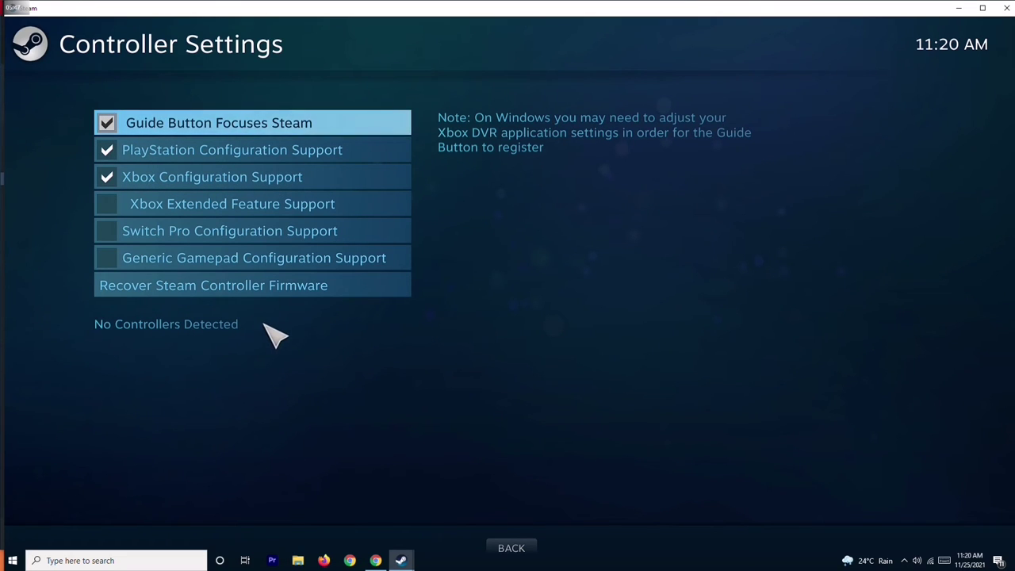
left_click(516, 549)
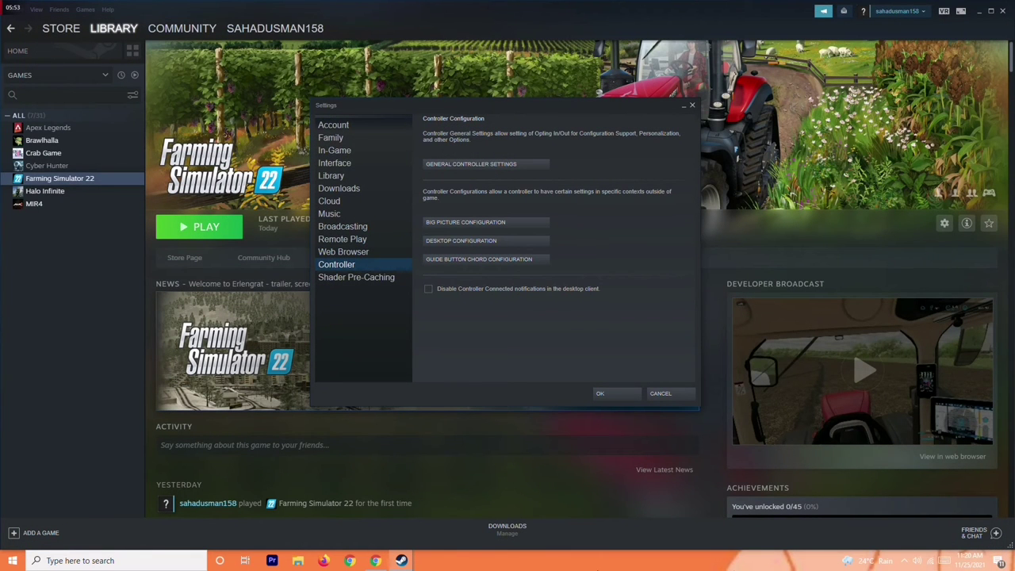
left_click(662, 394)
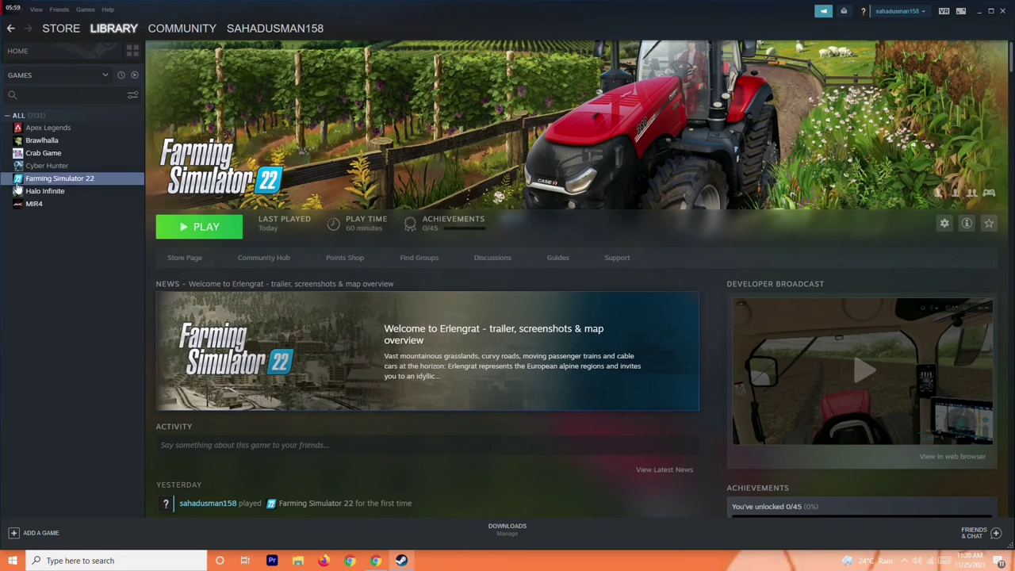
Step: Set Farming Simulator 22's Steam Input override to Disable Steam Input, then briefly view the Erlengrat news article
right_click(93, 182)
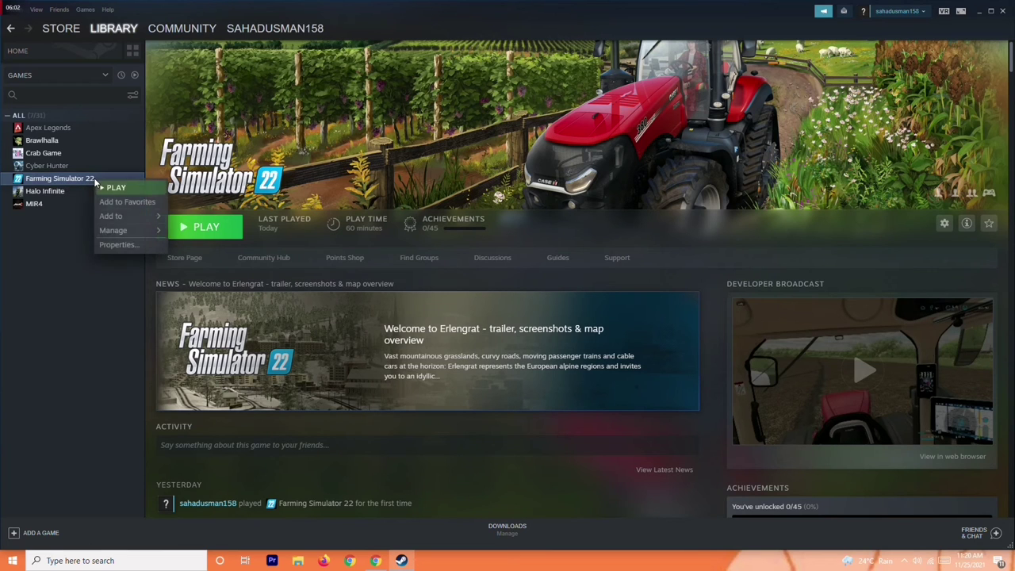
left_click(119, 245)
left_click(328, 258)
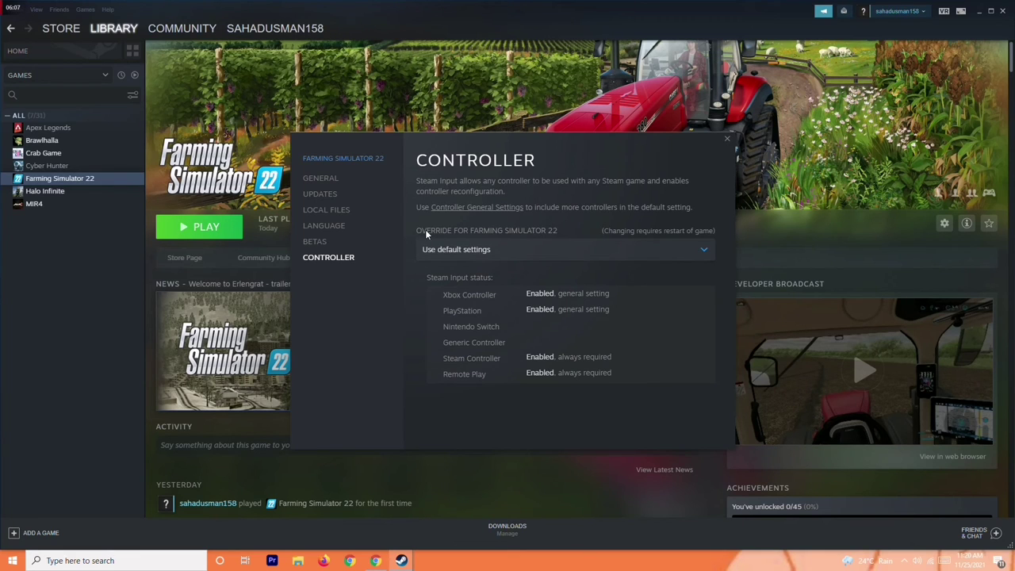
left_click(499, 252)
left_click(465, 280)
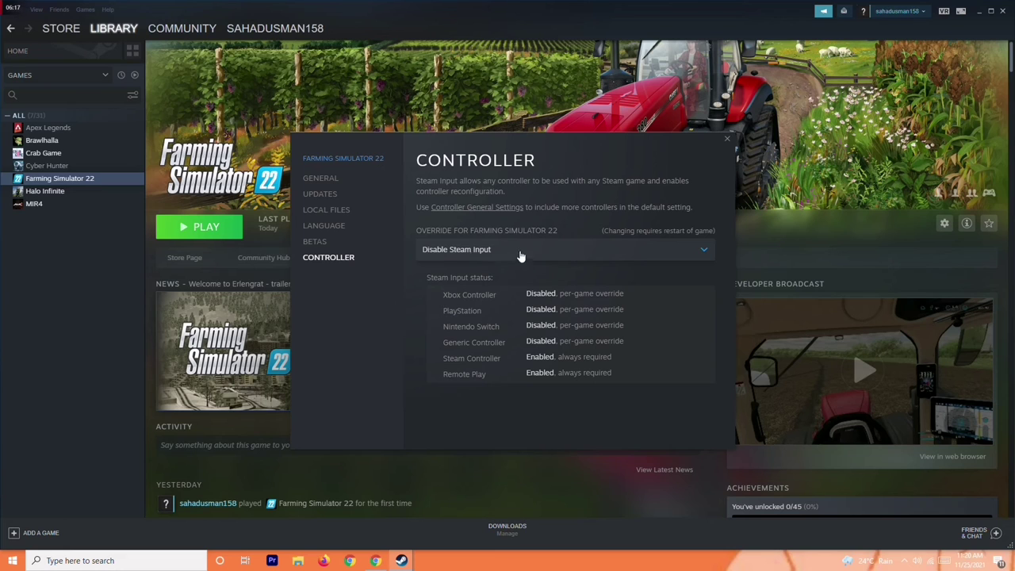
left_click(727, 139)
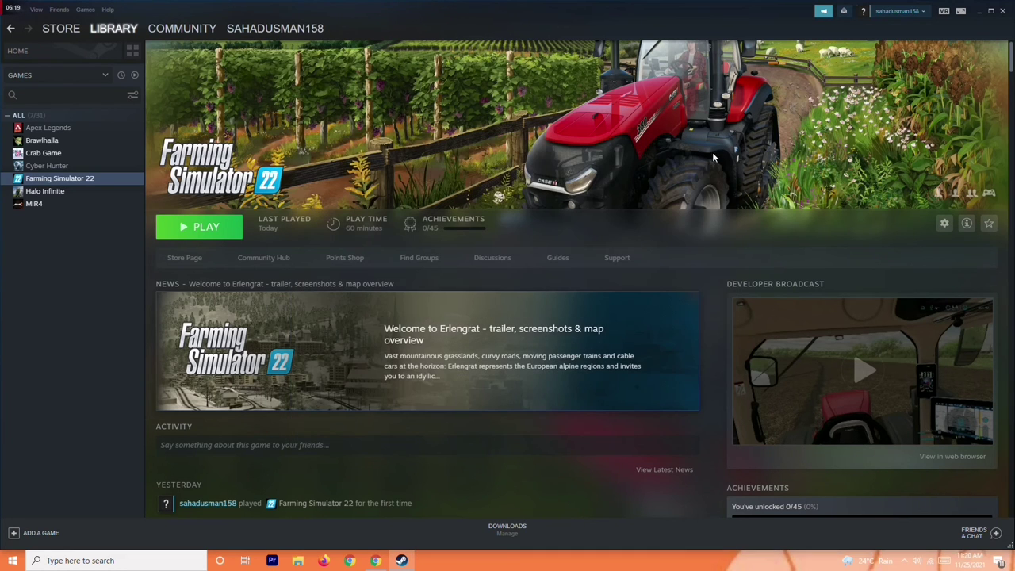
left_click(619, 386)
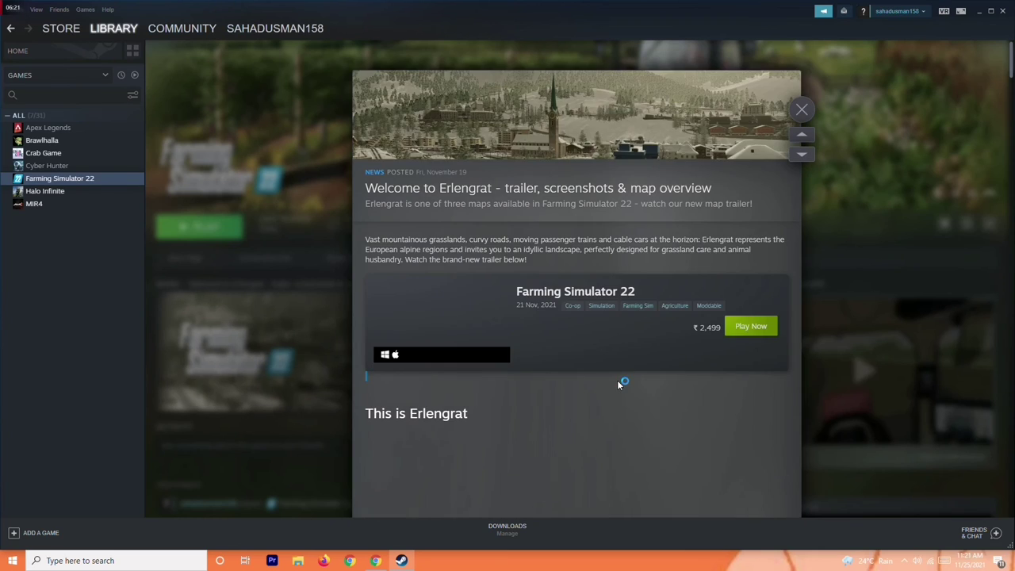
left_click(801, 109)
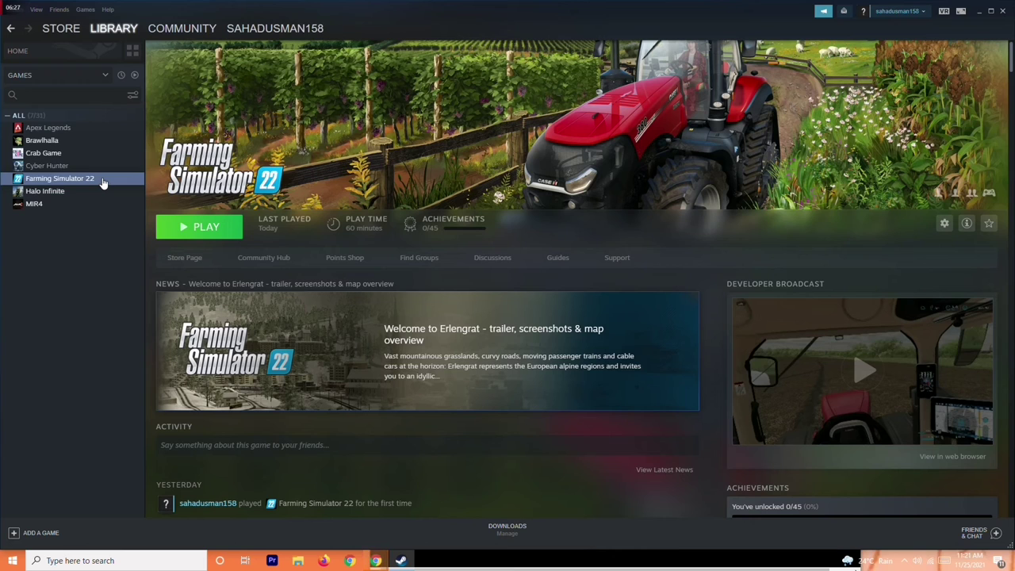
Step: In Big Picture mode, go to Farming Simulator 22's Manage Game controller options
left_click(962, 12)
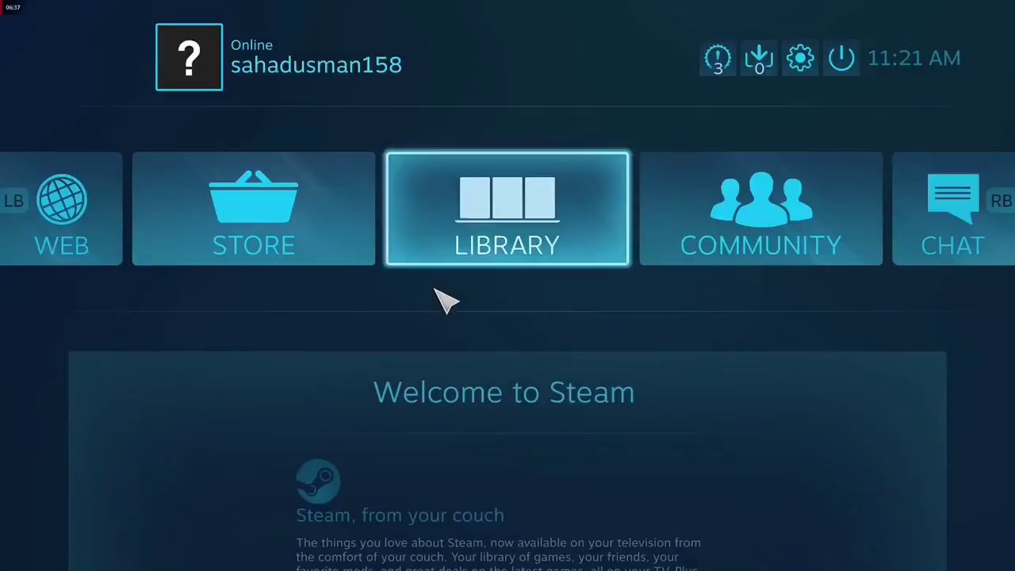
left_click(508, 234)
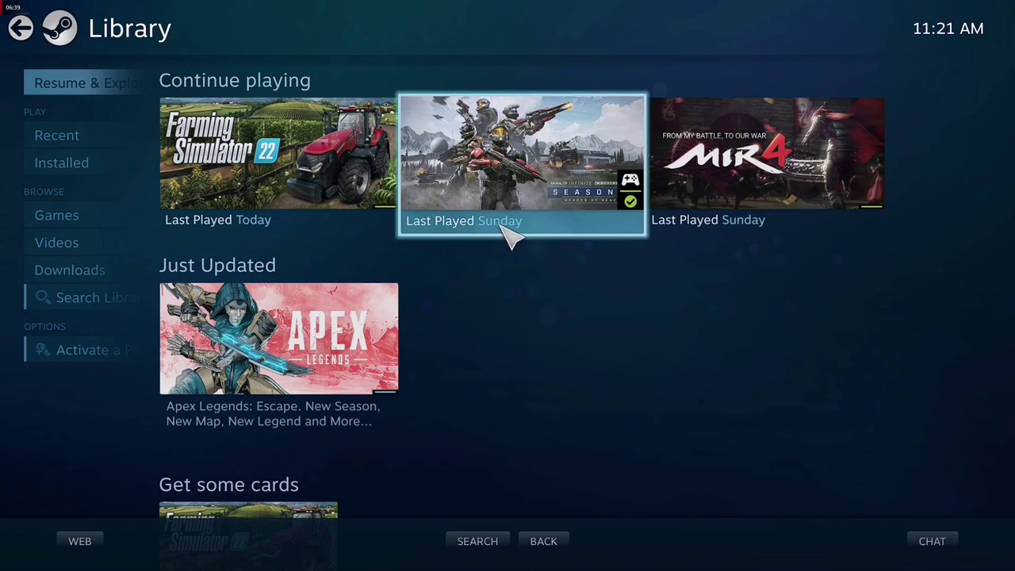
left_click(285, 186)
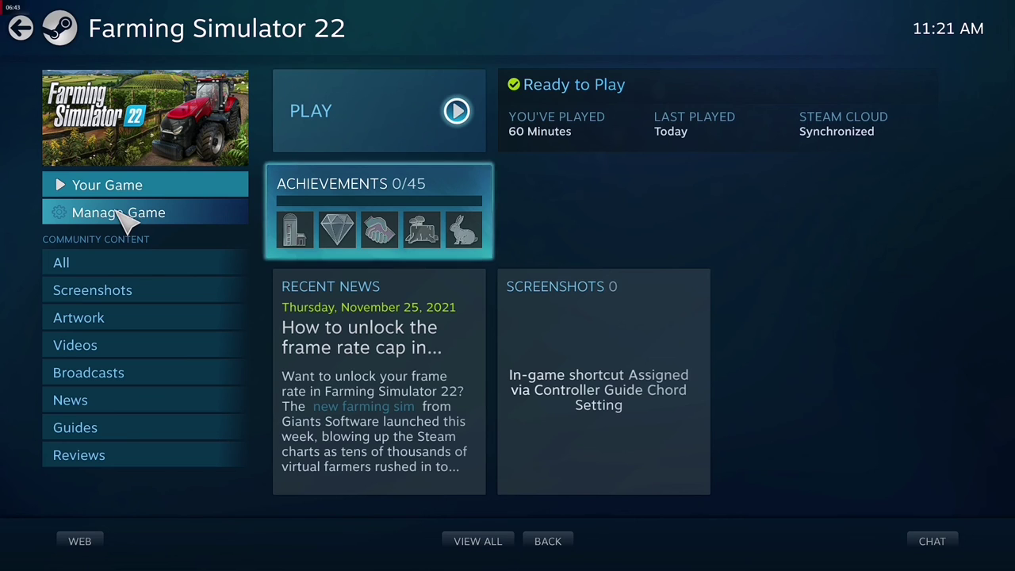
left_click(119, 215)
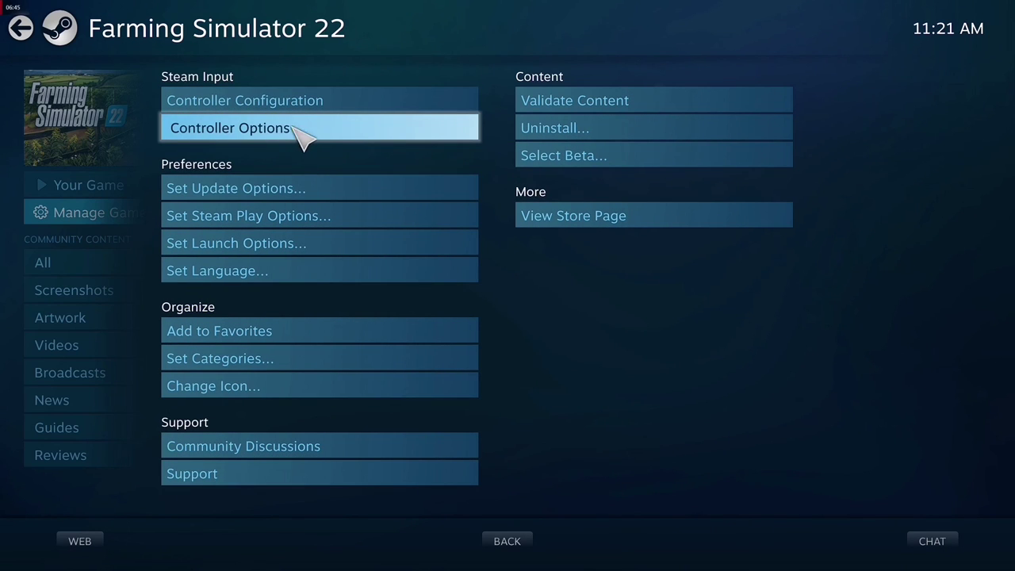
left_click(294, 129)
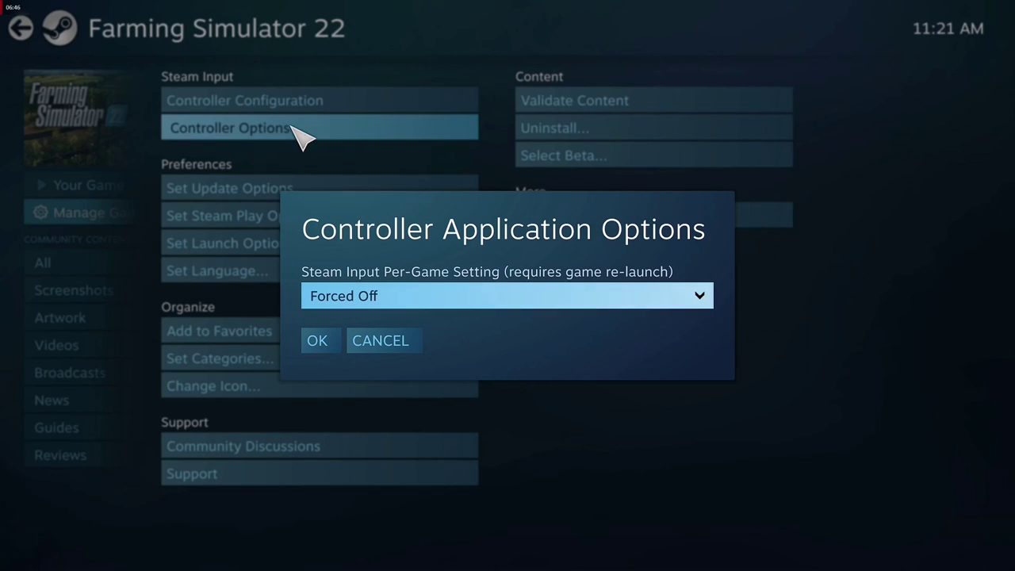
Step: Set the per-game Steam Input setting to Forced Off and confirm it
left_click(388, 295)
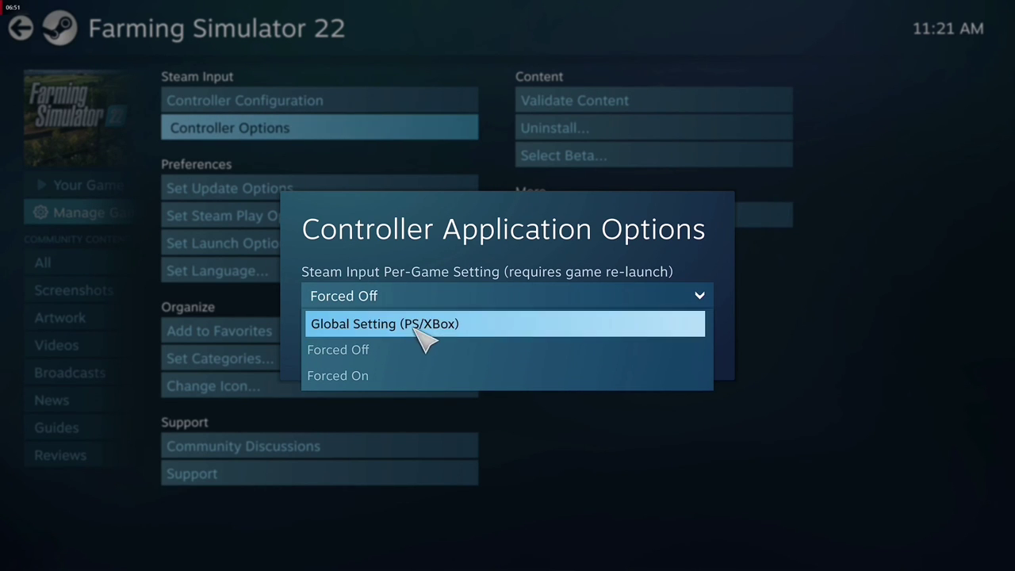
left_click(391, 349)
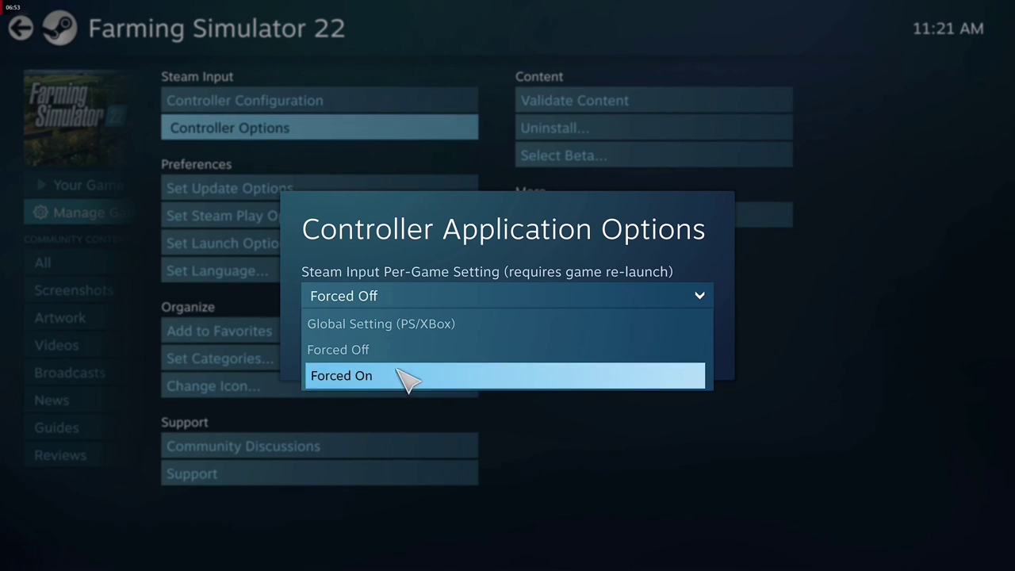
left_click(444, 350)
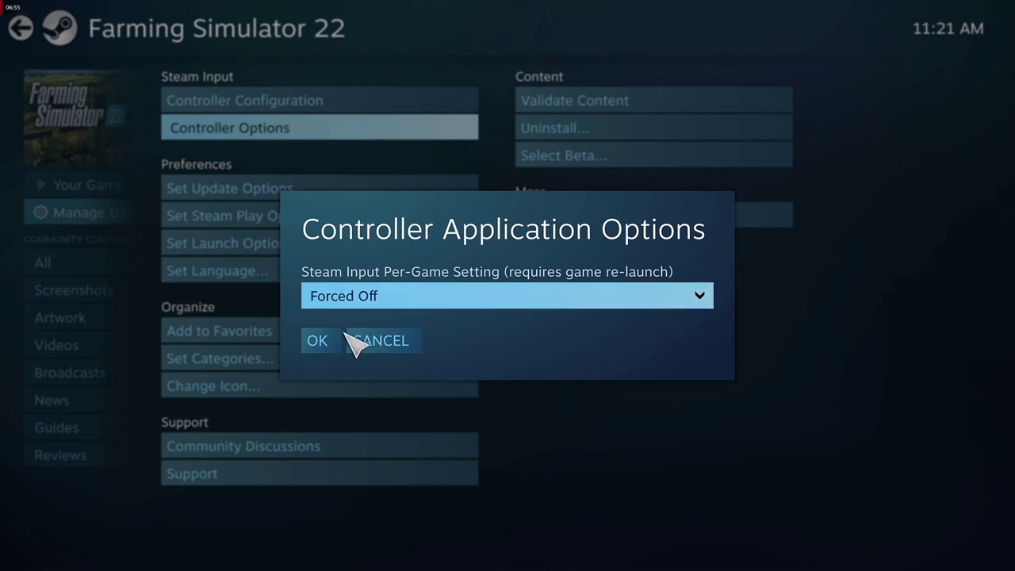
left_click(333, 339)
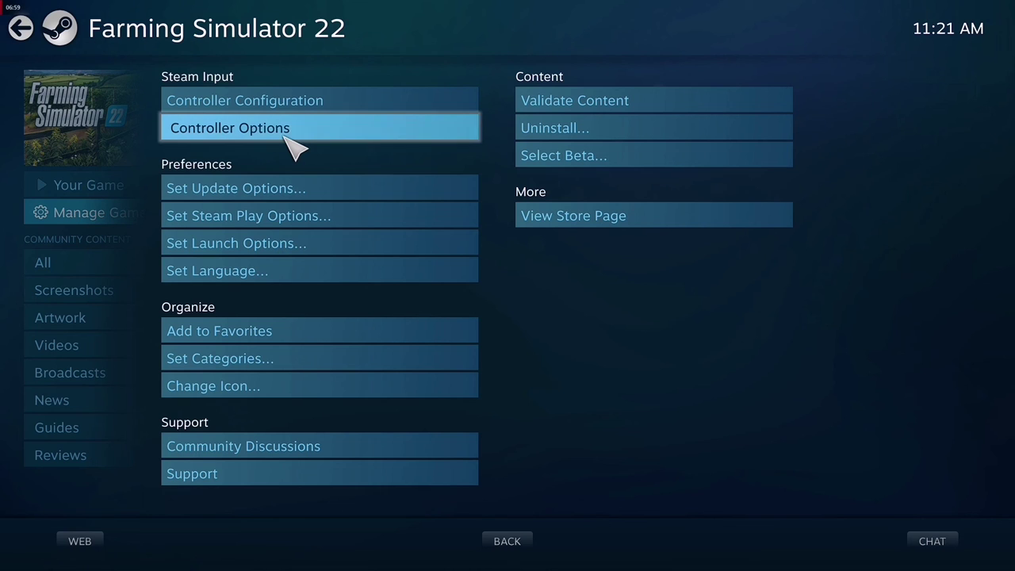
left_click(285, 141)
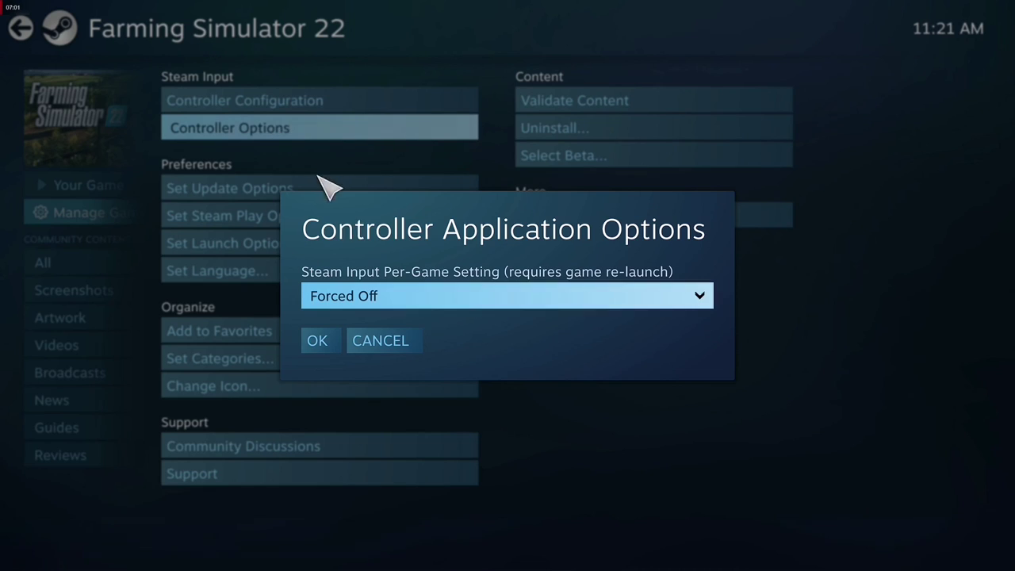
left_click(396, 296)
left_click(373, 377)
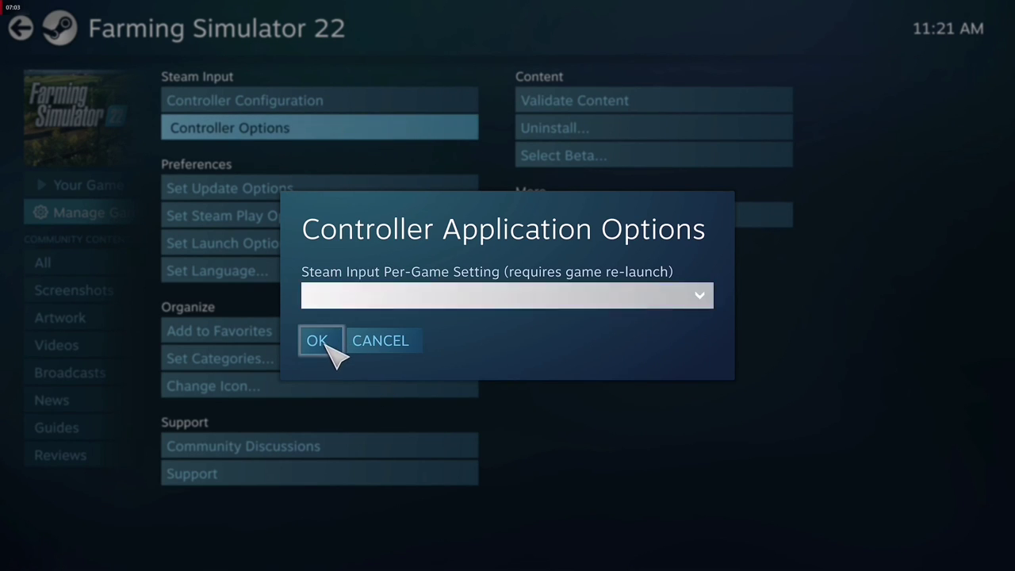
key("Return")
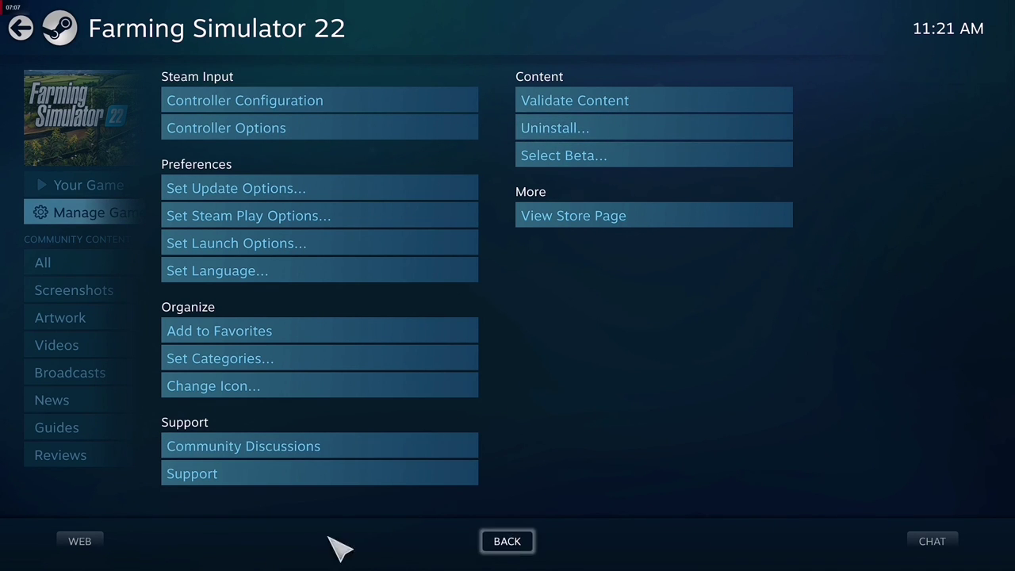
Step: Exit Steam from the Big Picture power menu and close the reopened Steam login window
left_click(519, 549)
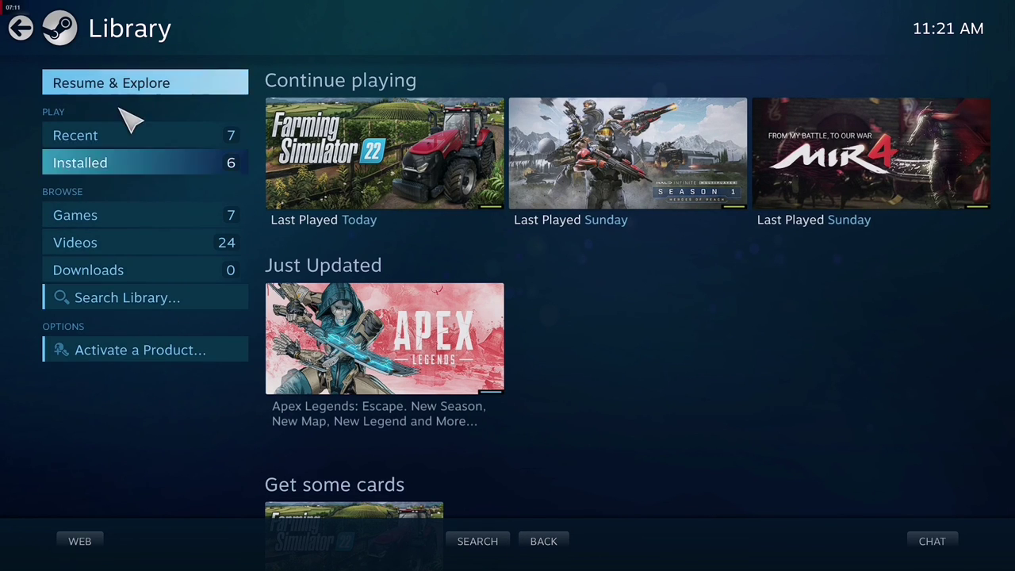
left_click(573, 537)
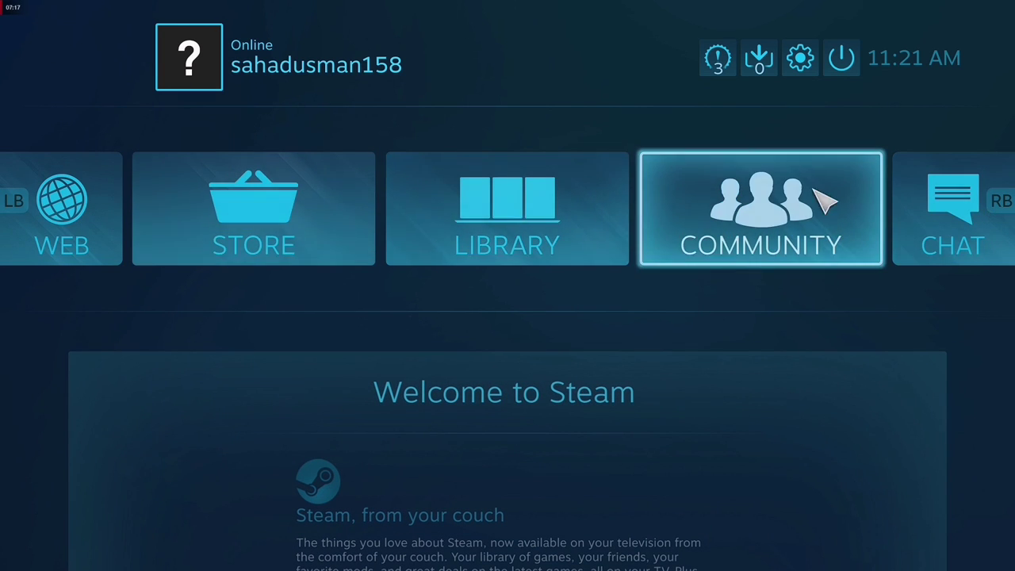
left_click(860, 64)
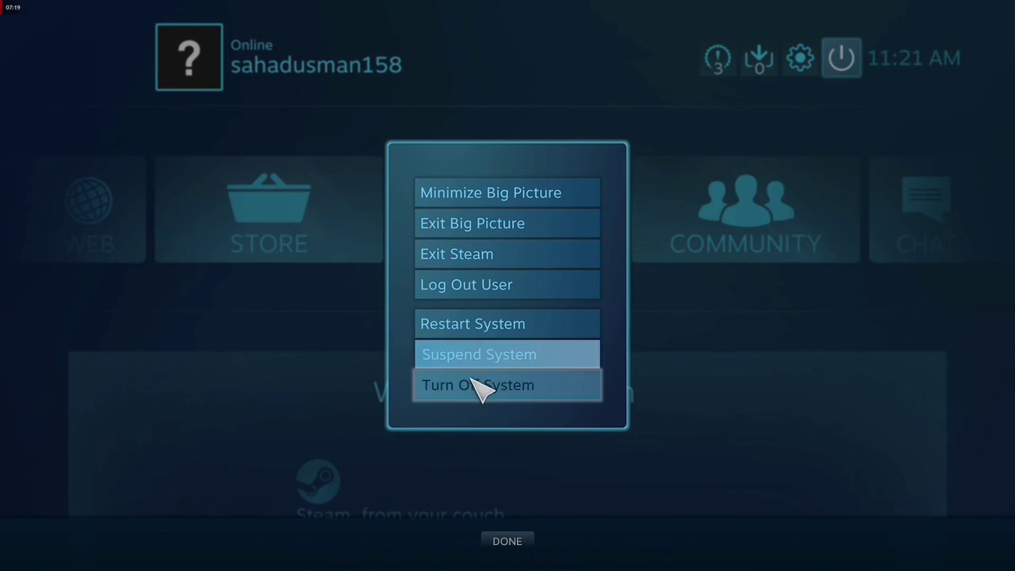
left_click(525, 255)
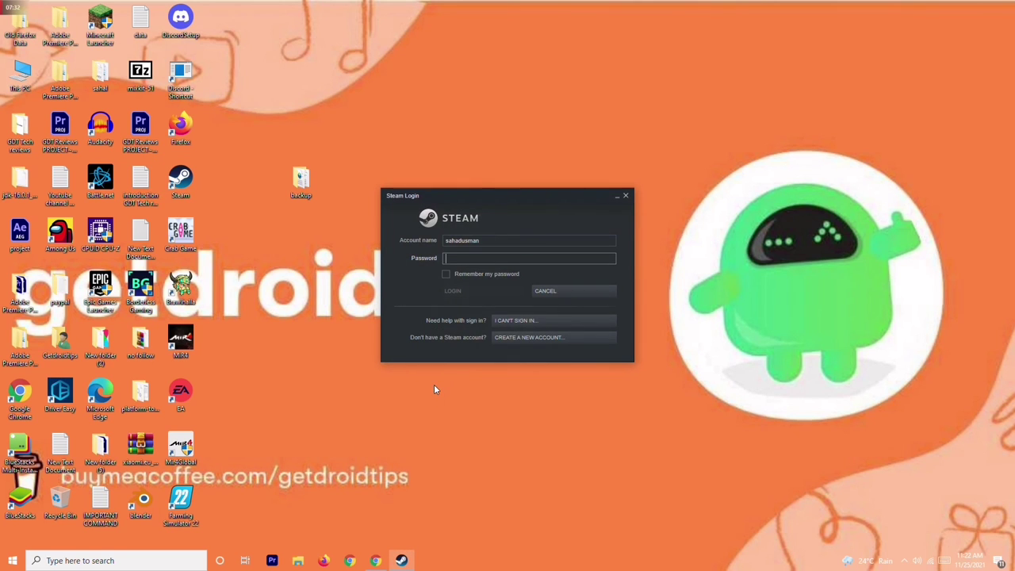
left_click(624, 196)
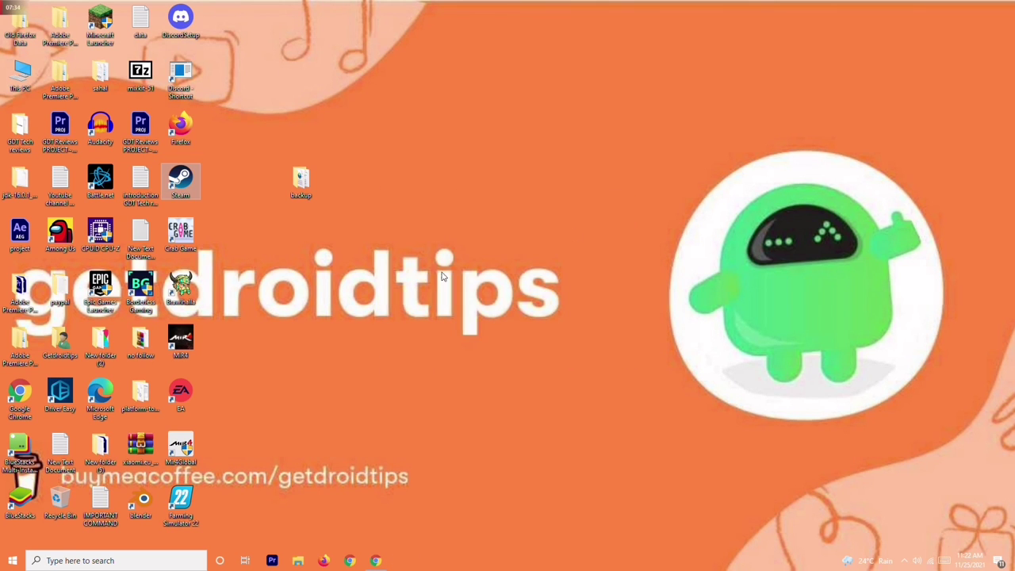